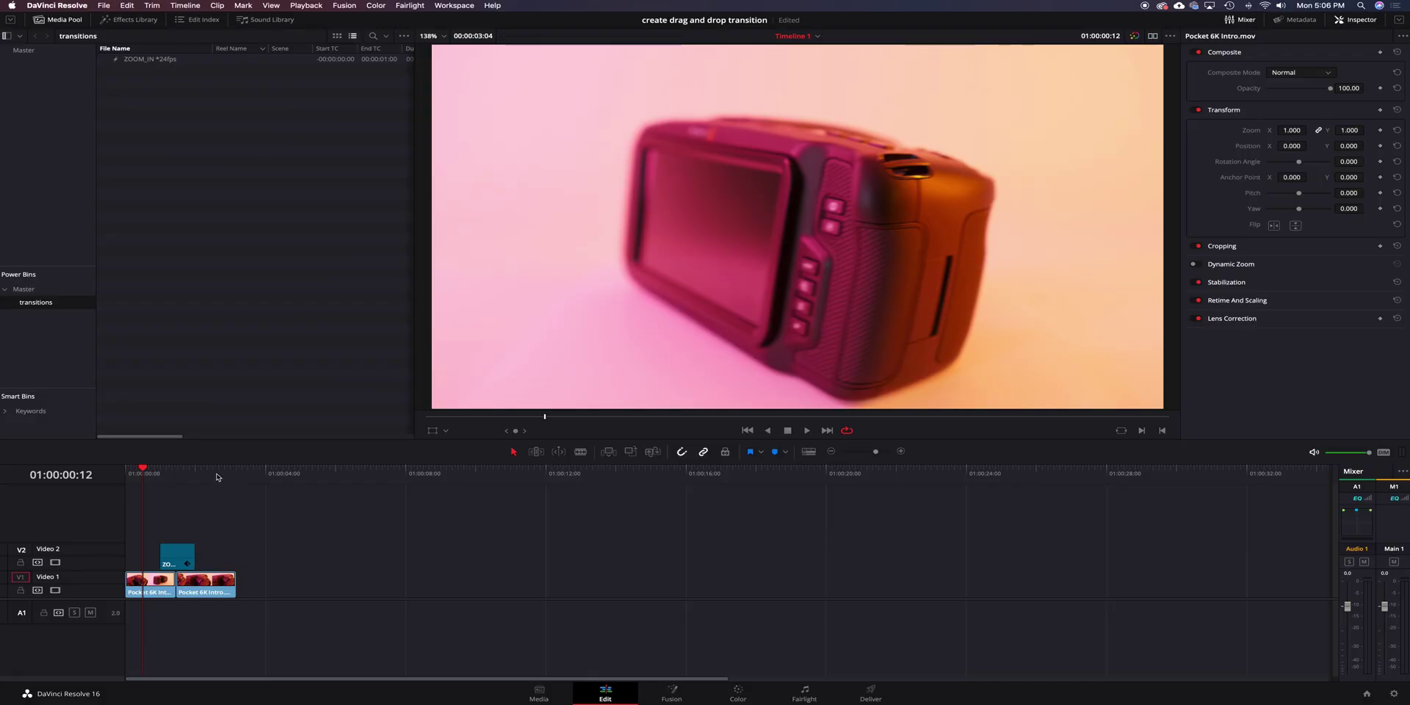
Step: Delete the ZOOM_IN clip from Video 2 and make the Power Bins section visible
{"action": "left_click", "coordinate": [185, 554]}
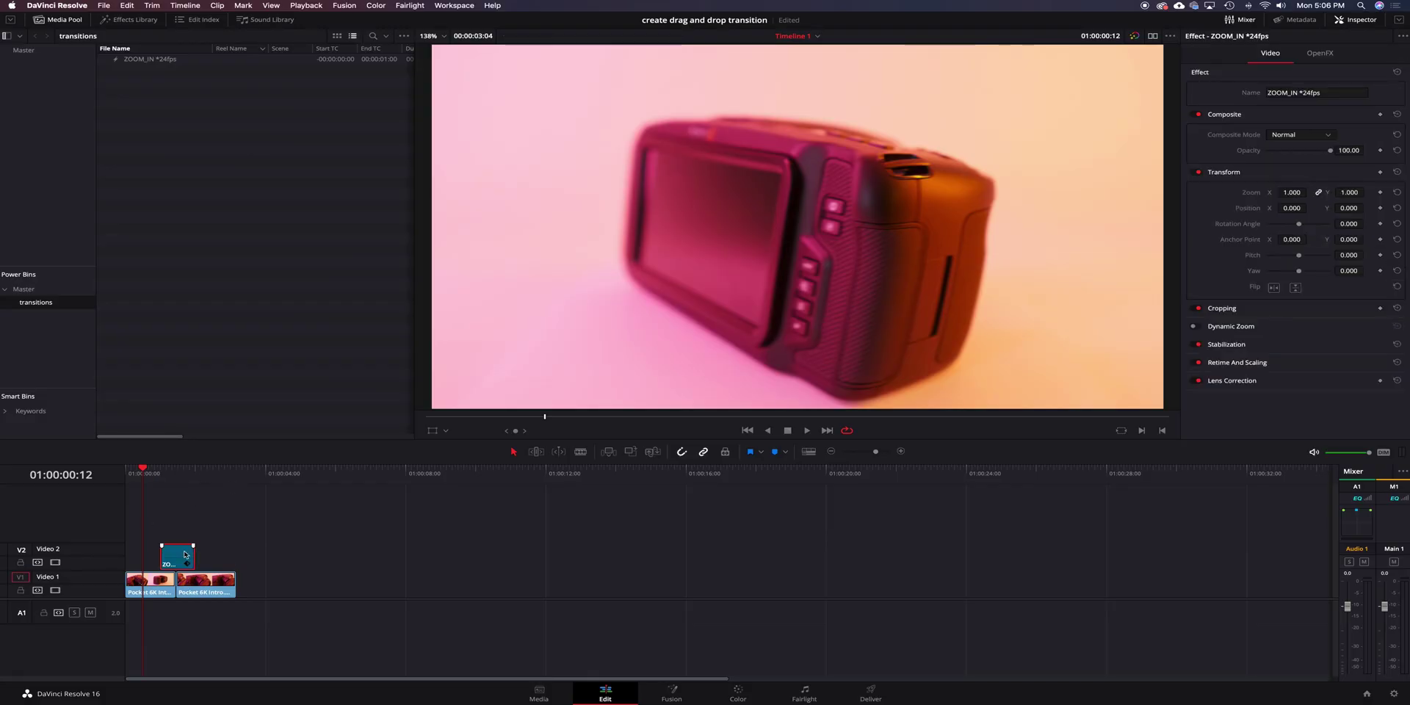
{"action": "key", "text": "Delete"}
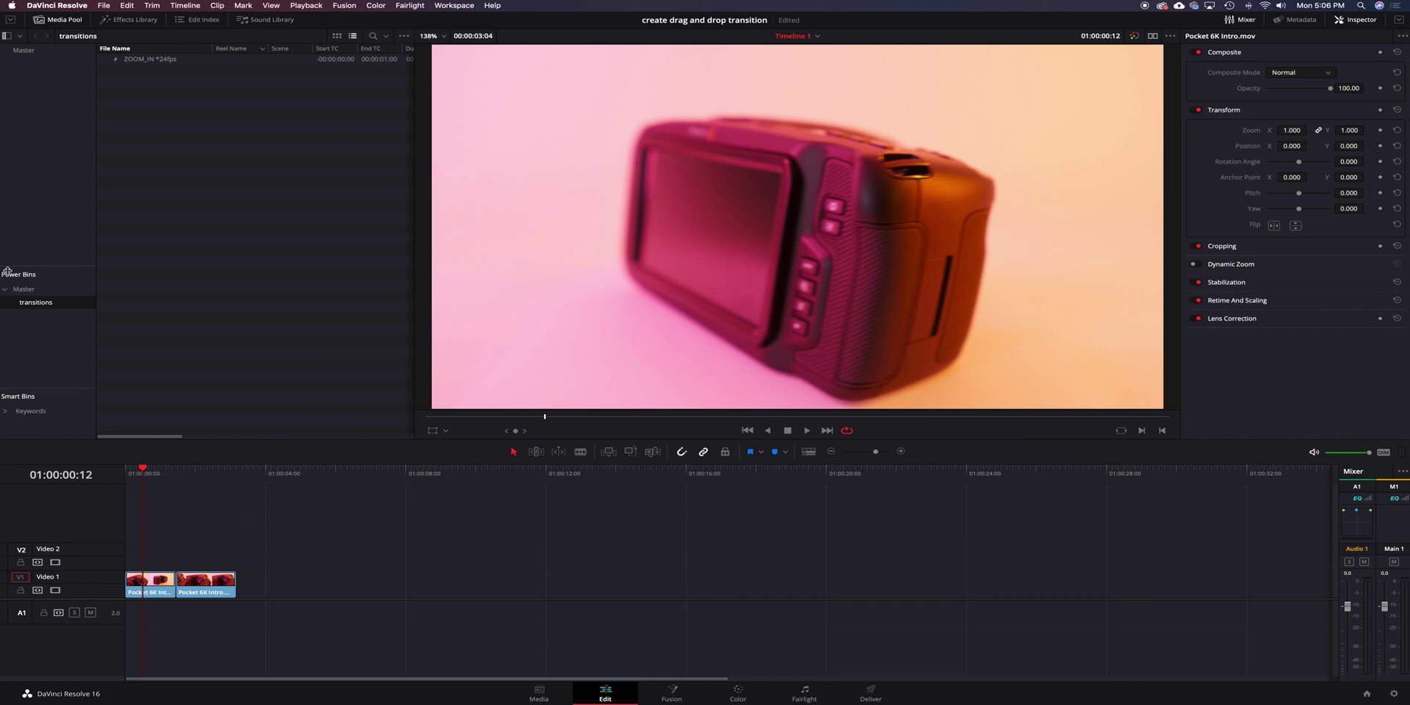
{"action": "left_click", "coordinate": [272, 6]}
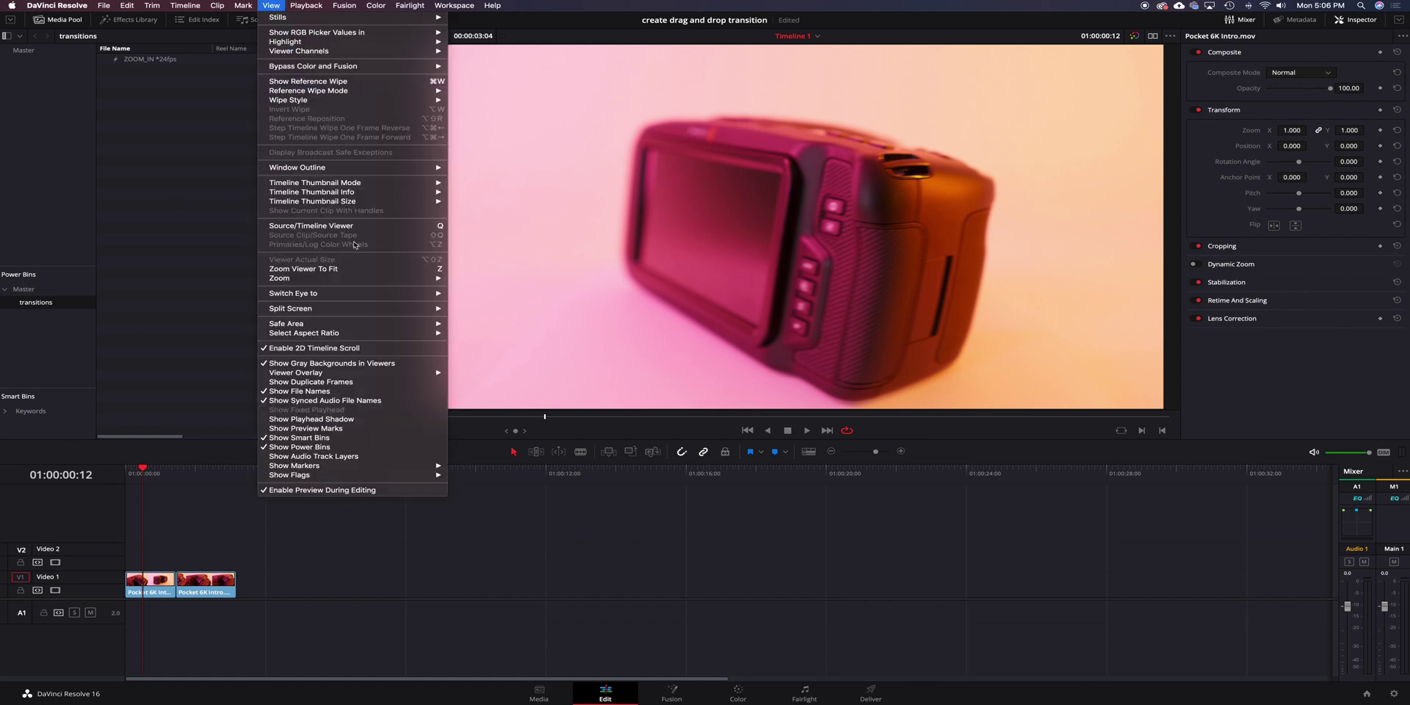
{"action": "left_click", "coordinate": [353, 447]}
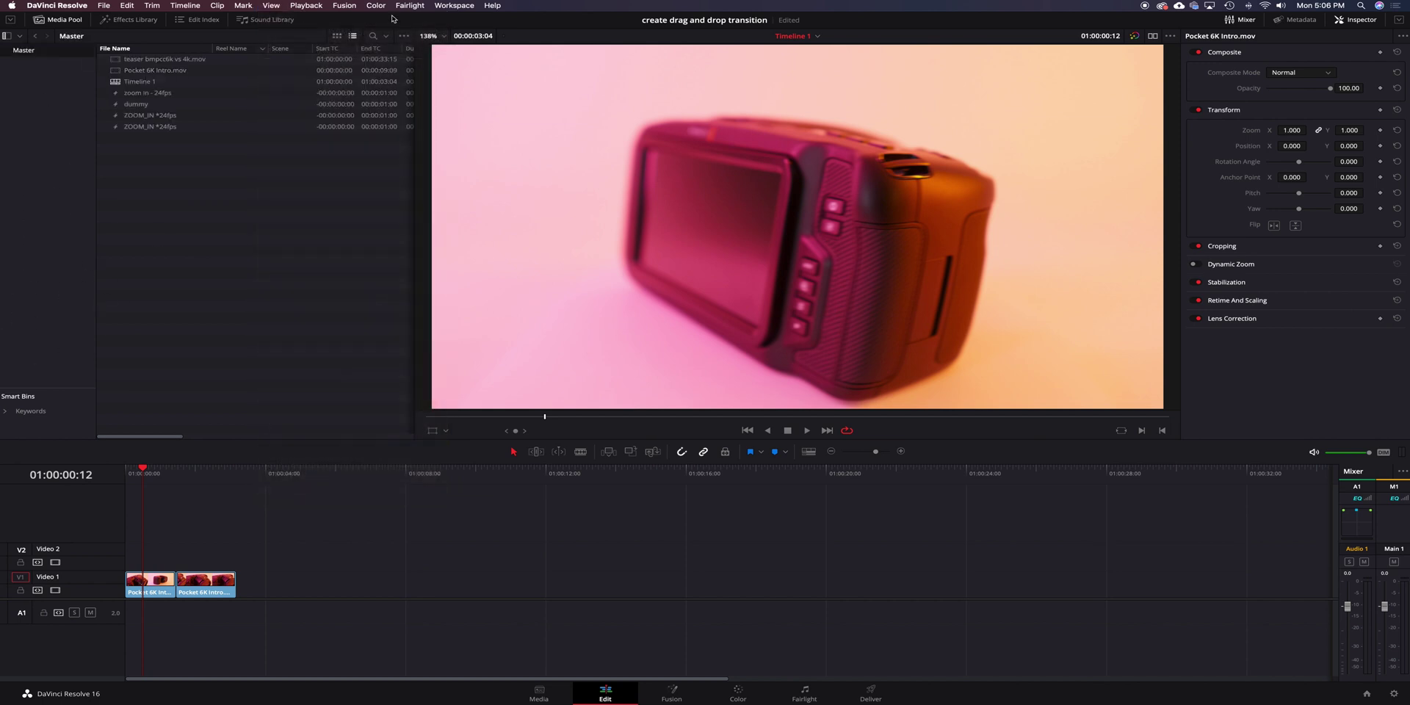
{"action": "left_click", "coordinate": [271, 6]}
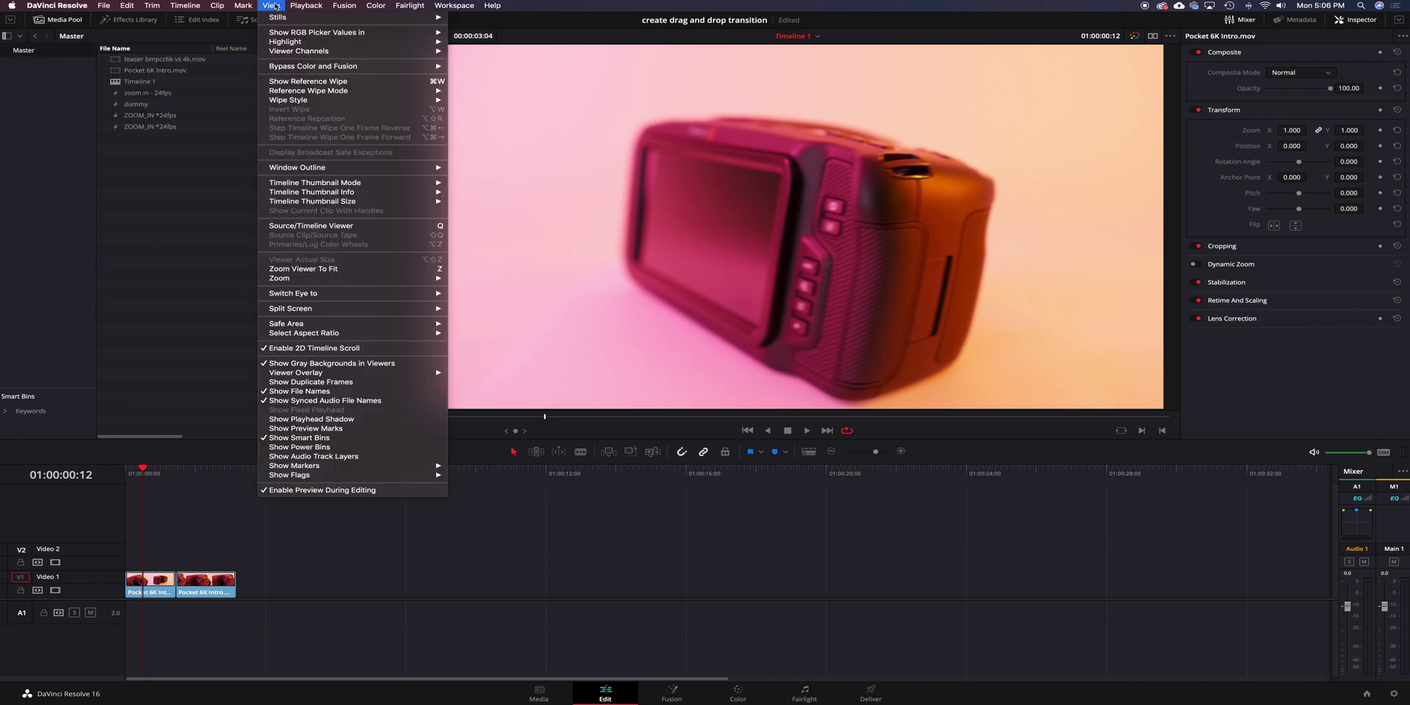
{"action": "left_click", "coordinate": [336, 447]}
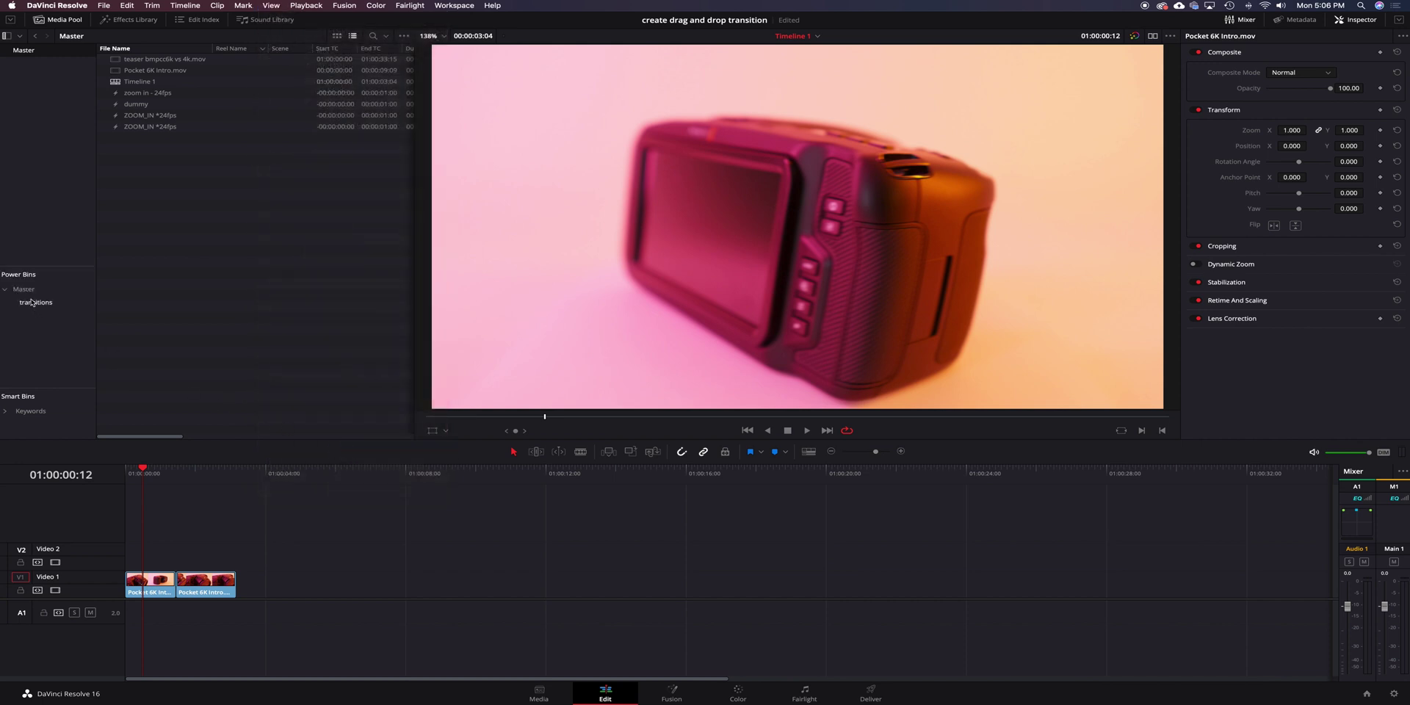
Step: Create a new Power Bin named test beside transitions and open it
{"action": "right_click", "coordinate": [44, 329]}
{"action": "left_click", "coordinate": [71, 333]}
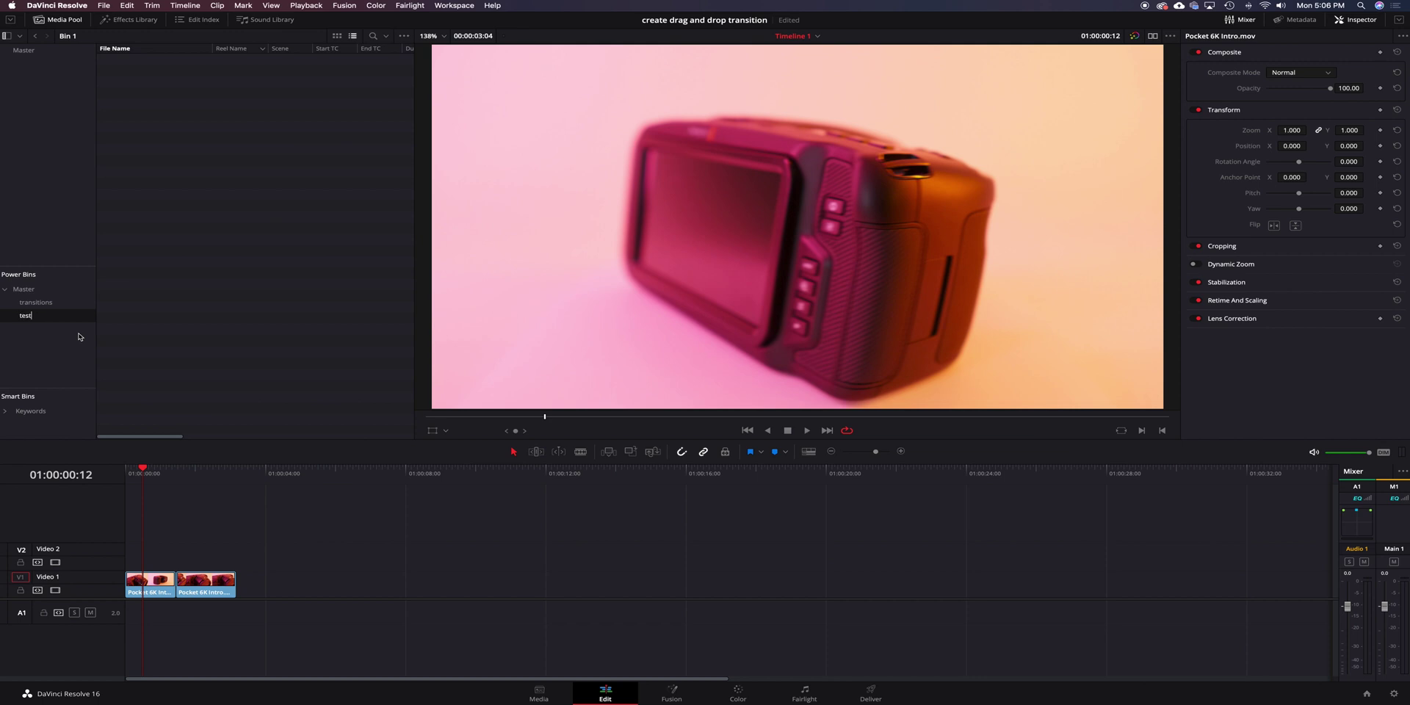
{"action": "left_click", "coordinate": [44, 302]}
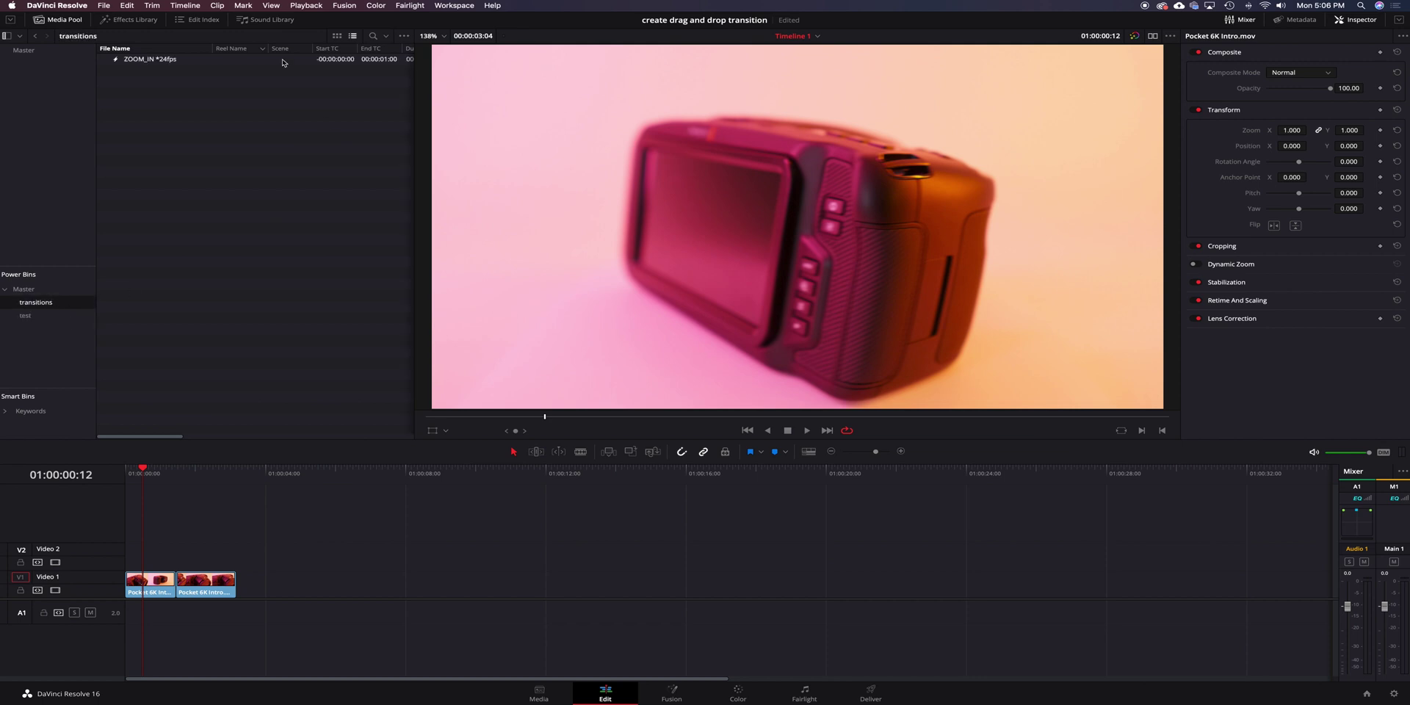
{"action": "left_click", "coordinate": [43, 316]}
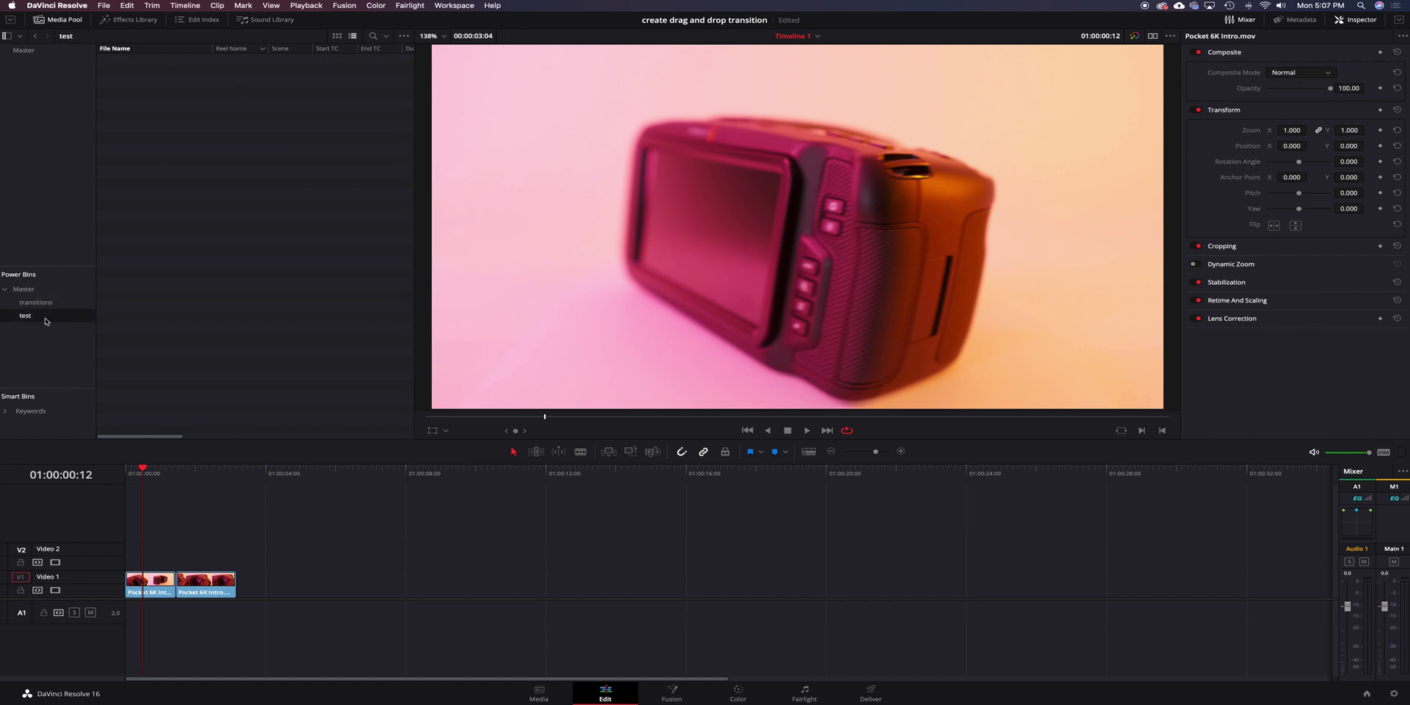
Step: Add an Adjustment Clip from the Toolbox effects onto Video 2
{"action": "left_click", "coordinate": [134, 22]}
{"action": "left_click", "coordinate": [32, 51]}
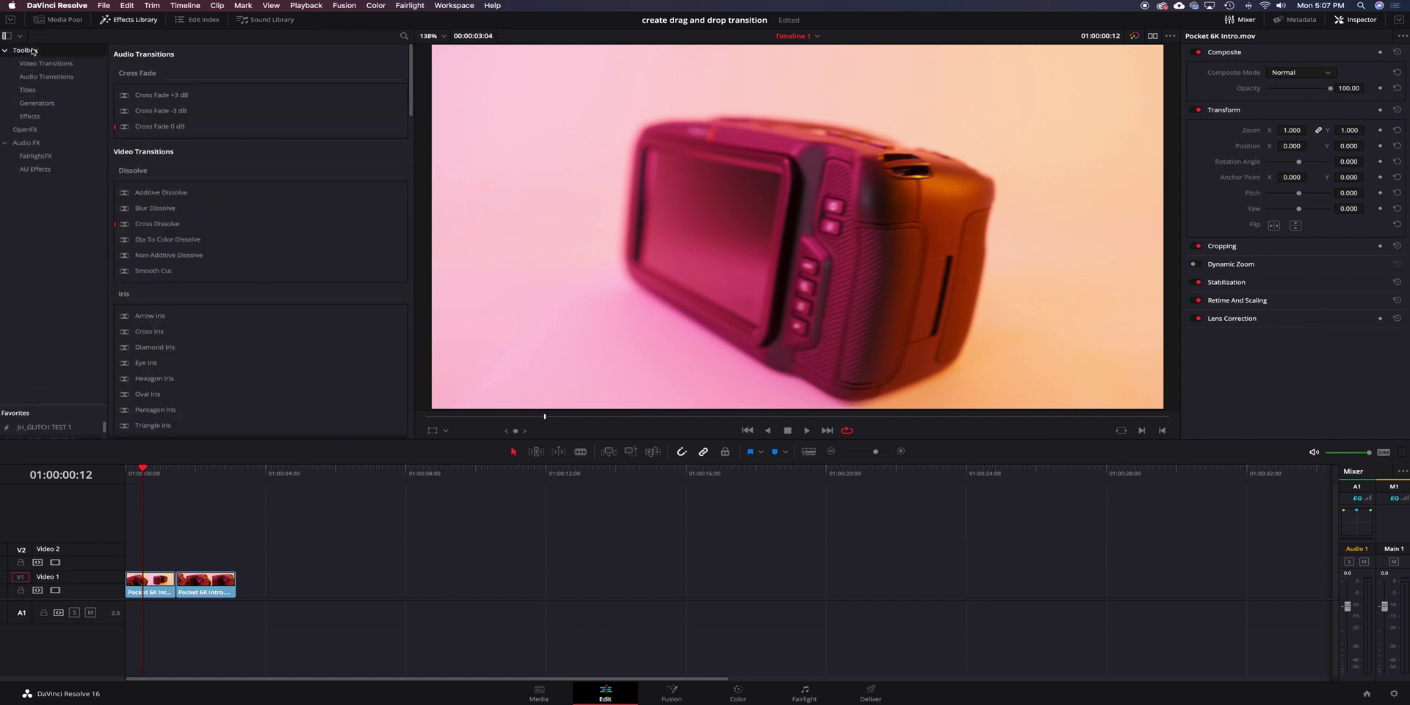
{"action": "left_click", "coordinate": [35, 117]}
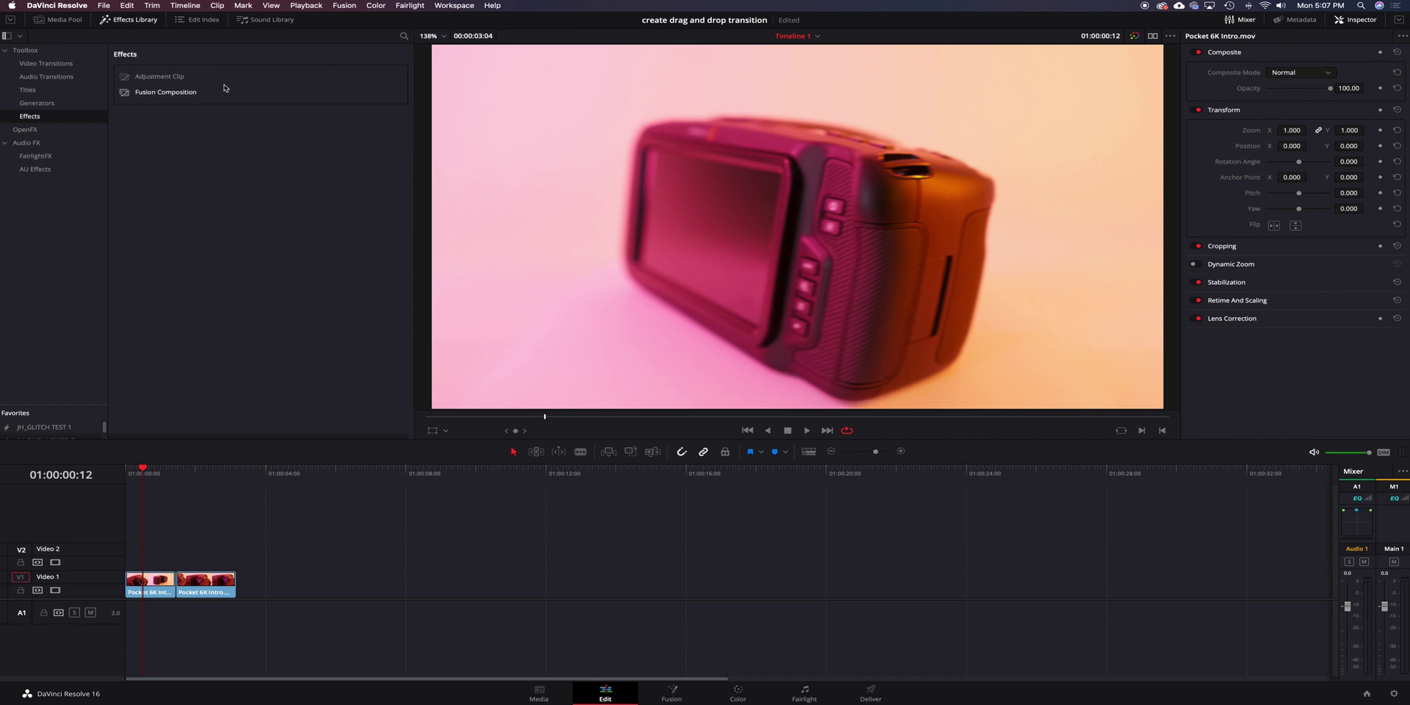
{"action": "left_click_drag", "start_coordinate": [173, 79], "coordinate": [148, 563]}
{"action": "left_click", "coordinate": [162, 549]}
Step: Move the Adjustment Clip to the timeline start and trim its end to the playhead
{"action": "left_click_drag", "start_coordinate": [145, 474], "coordinate": [127, 474]}
{"action": "key", "text": "space"}
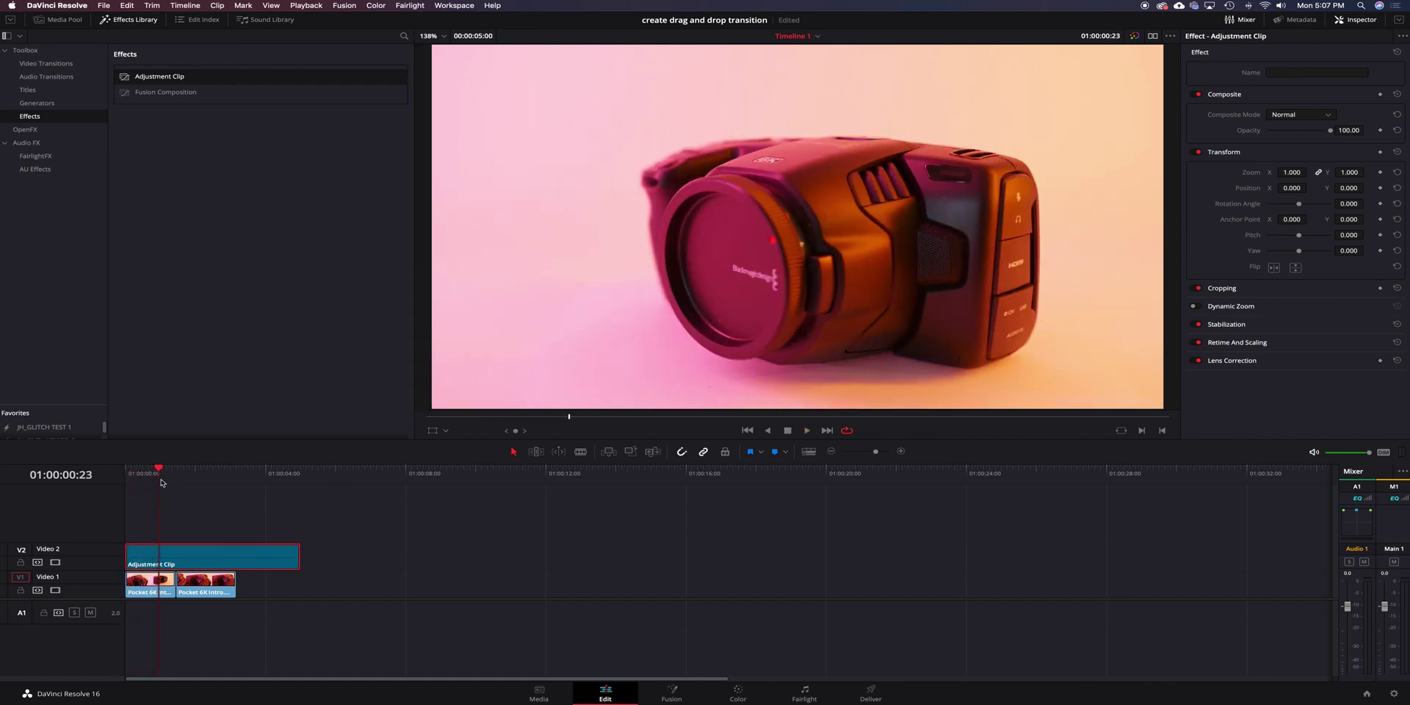
{"action": "left_click_drag", "start_coordinate": [297, 559], "coordinate": [159, 559]}
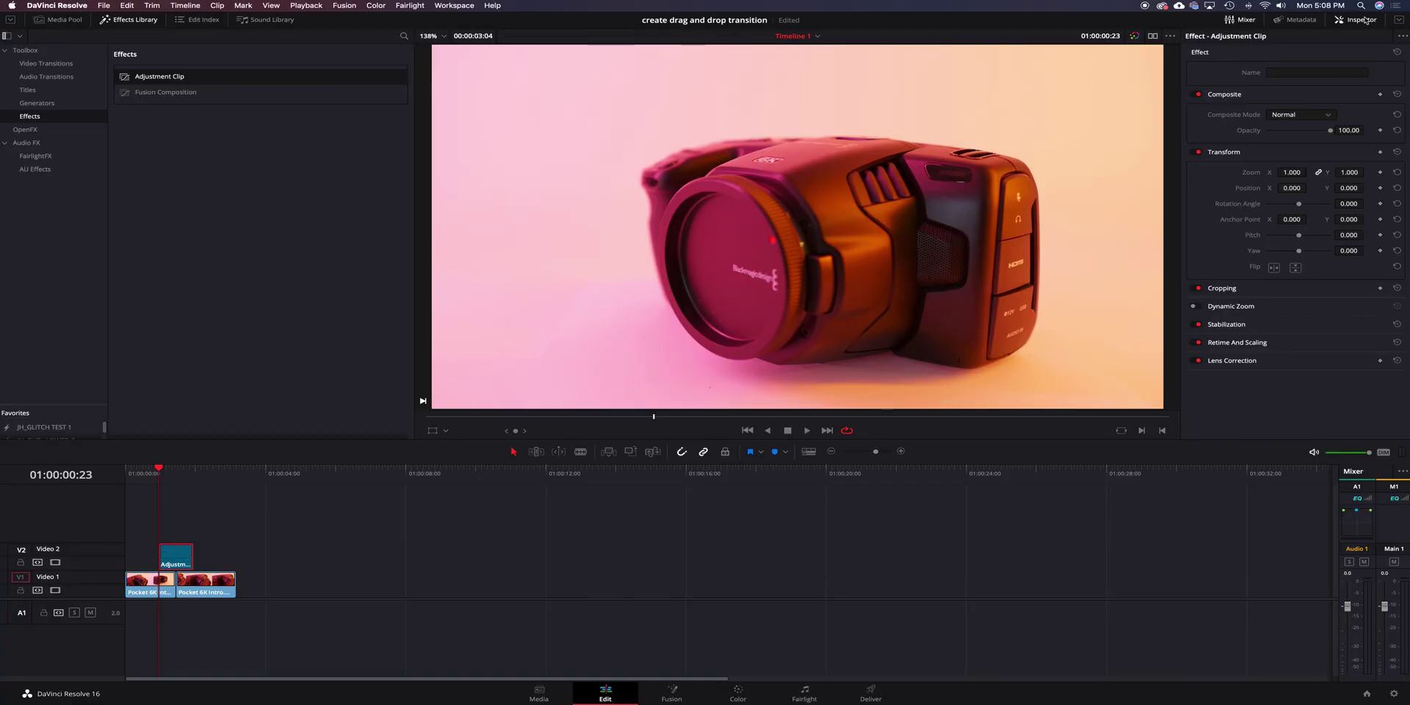
Step: Rename the adjustment clip 'holder 1' and place it from the test bin onto Video 2 over the cut
{"action": "left_click", "coordinate": [1284, 73]}
{"action": "key", "text": "Return"}
{"action": "left_click", "coordinate": [67, 22]}
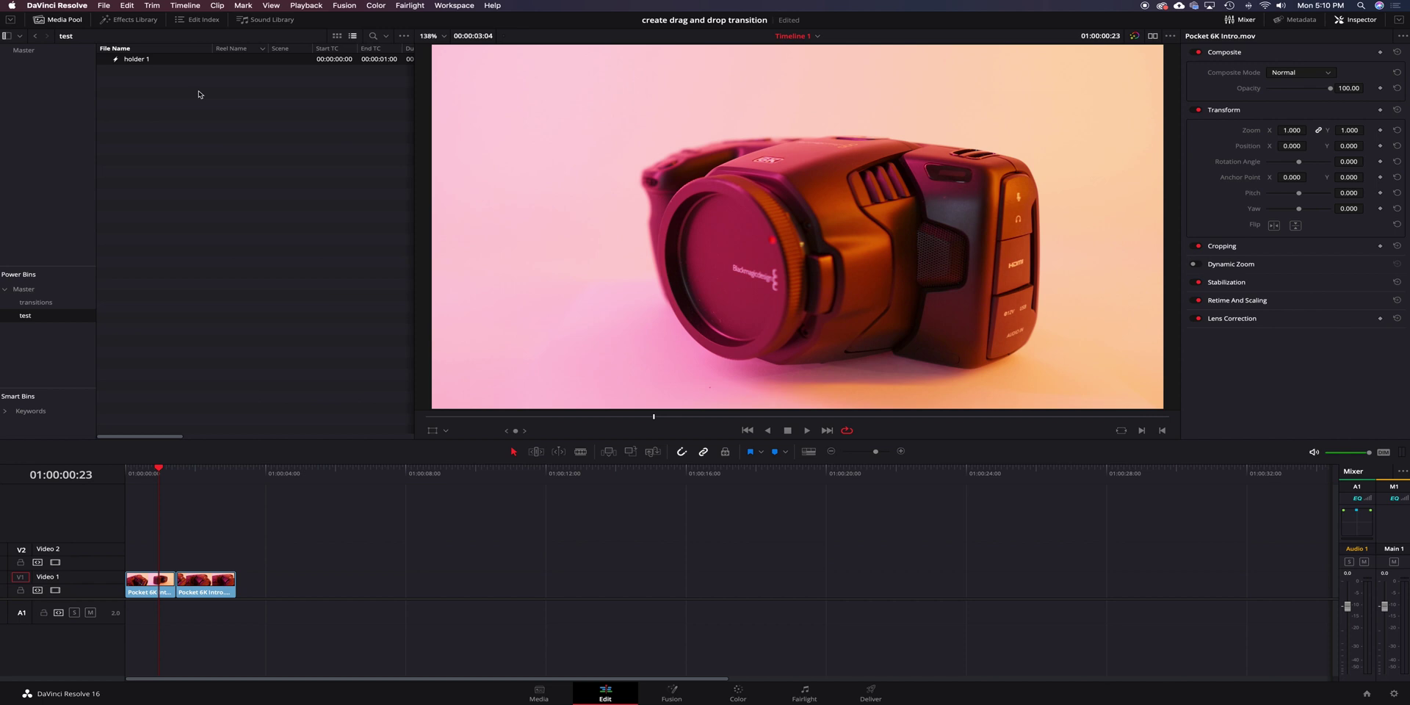
{"action": "left_click_drag", "start_coordinate": [175, 271], "coordinate": [165, 563]}
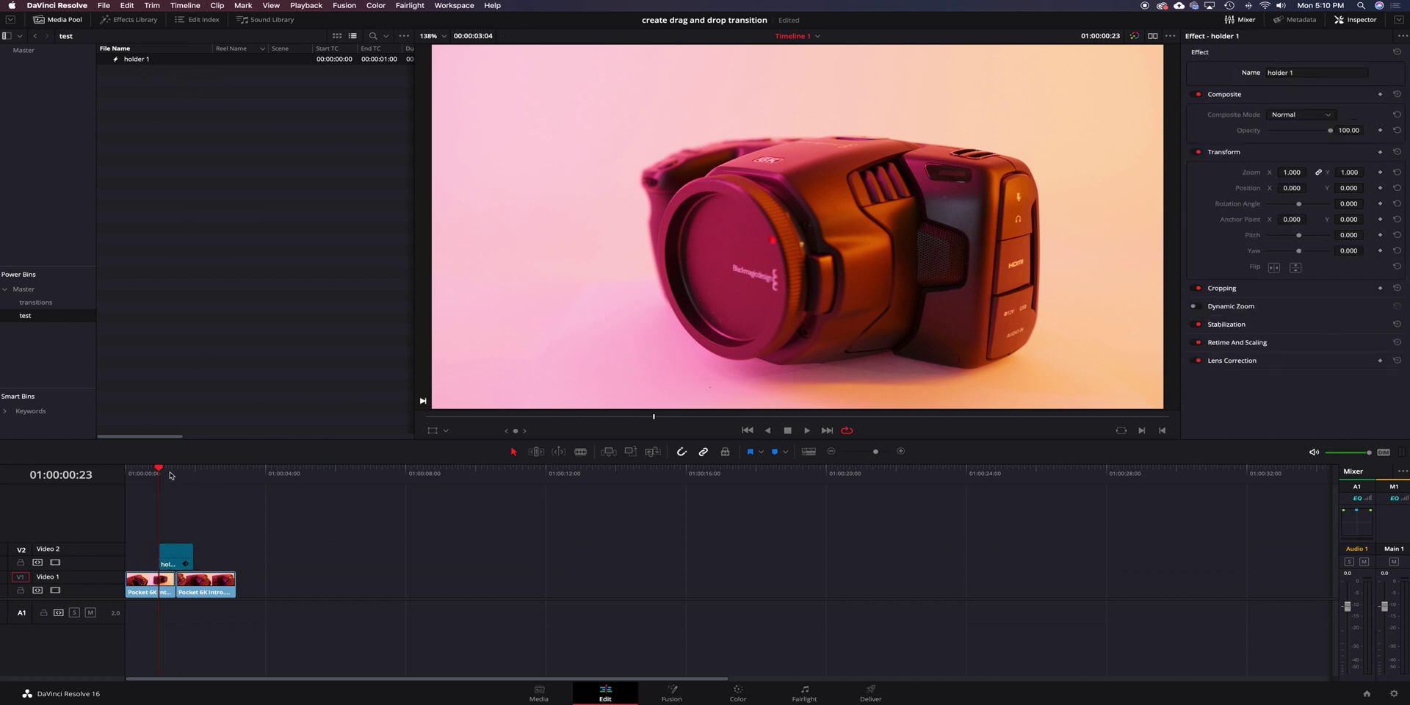
{"action": "mouse_move", "coordinate": [167, 474]}
{"action": "left_mouse_down"}
{"action": "mouse_move", "coordinate": [193, 476]}
{"action": "mouse_move", "coordinate": [163, 481]}
{"action": "left_mouse_up"}
{"action": "key", "text": "space"}
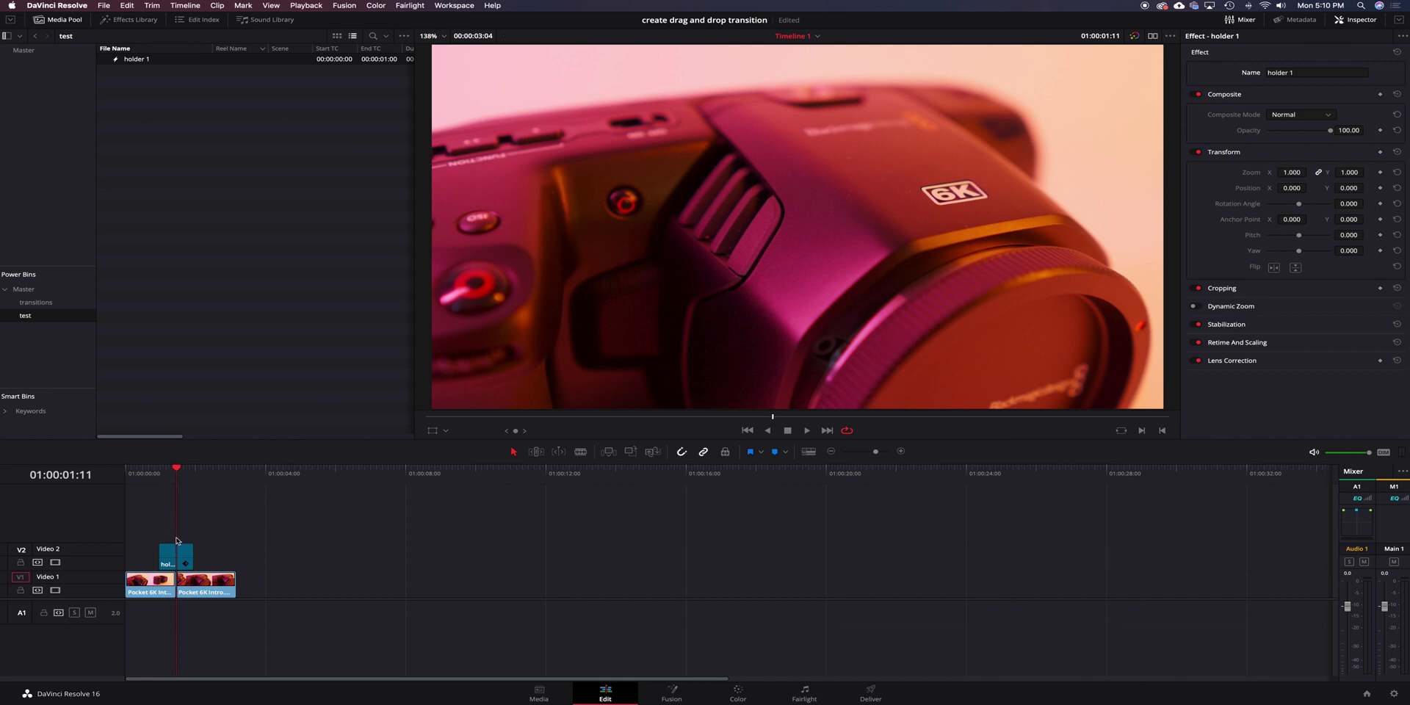
Step: In Fusion, insert a Transform node between MediaIn1 and MediaOut1
{"action": "left_click", "coordinate": [674, 691]}
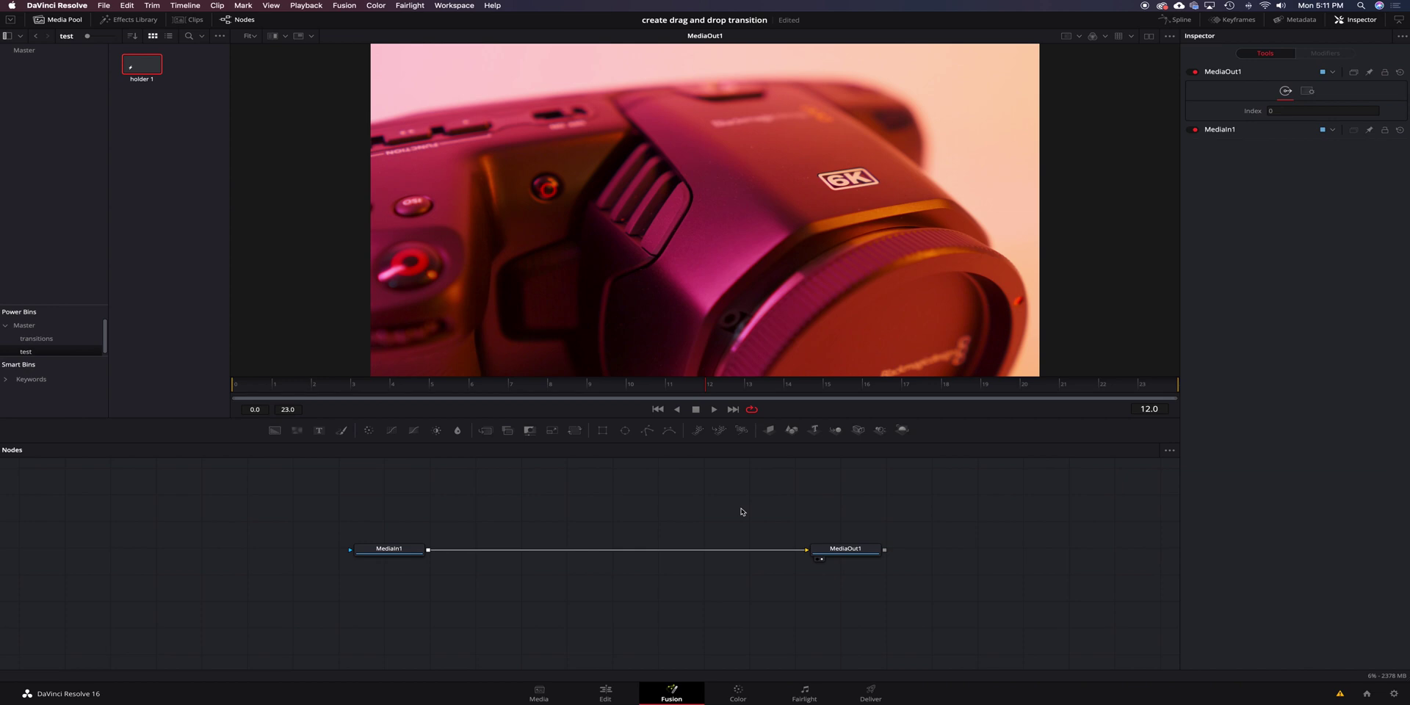
{"action": "left_click", "coordinate": [398, 551]}
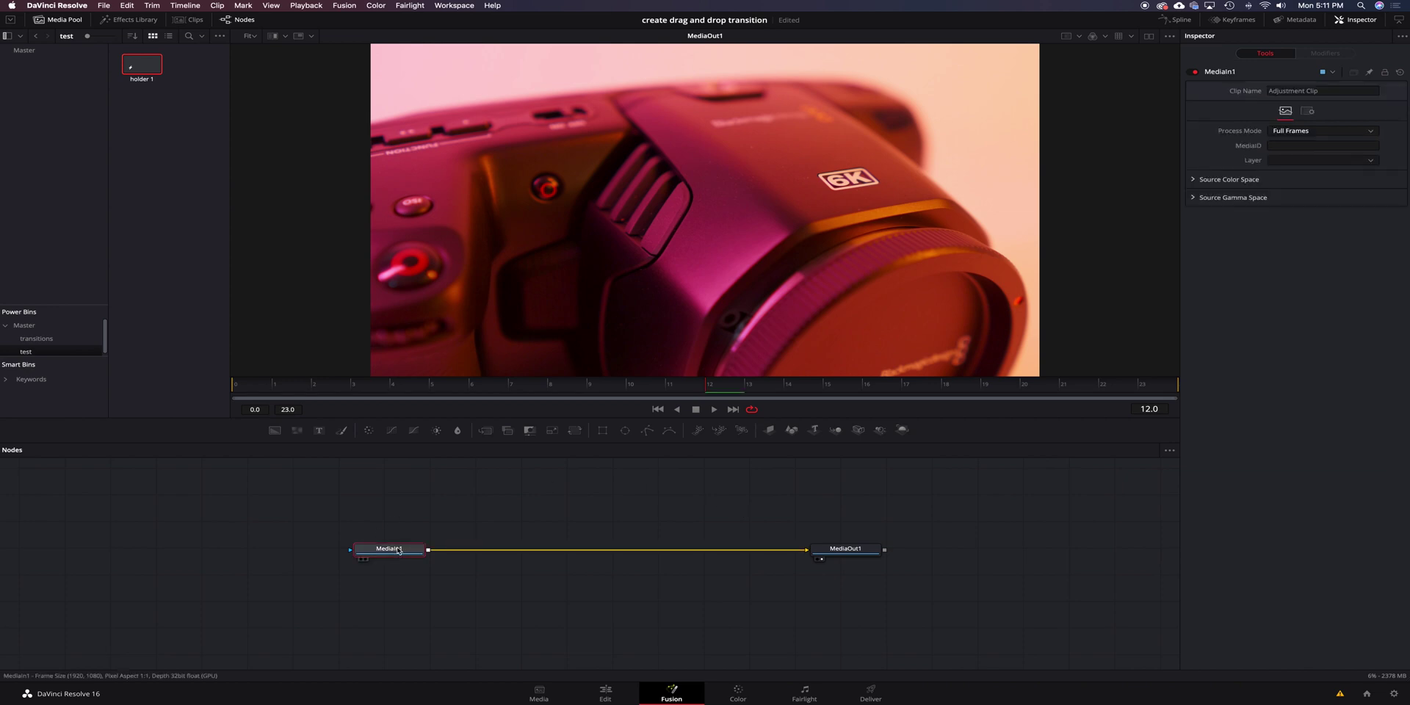
{"action": "key", "text": "shift+space"}
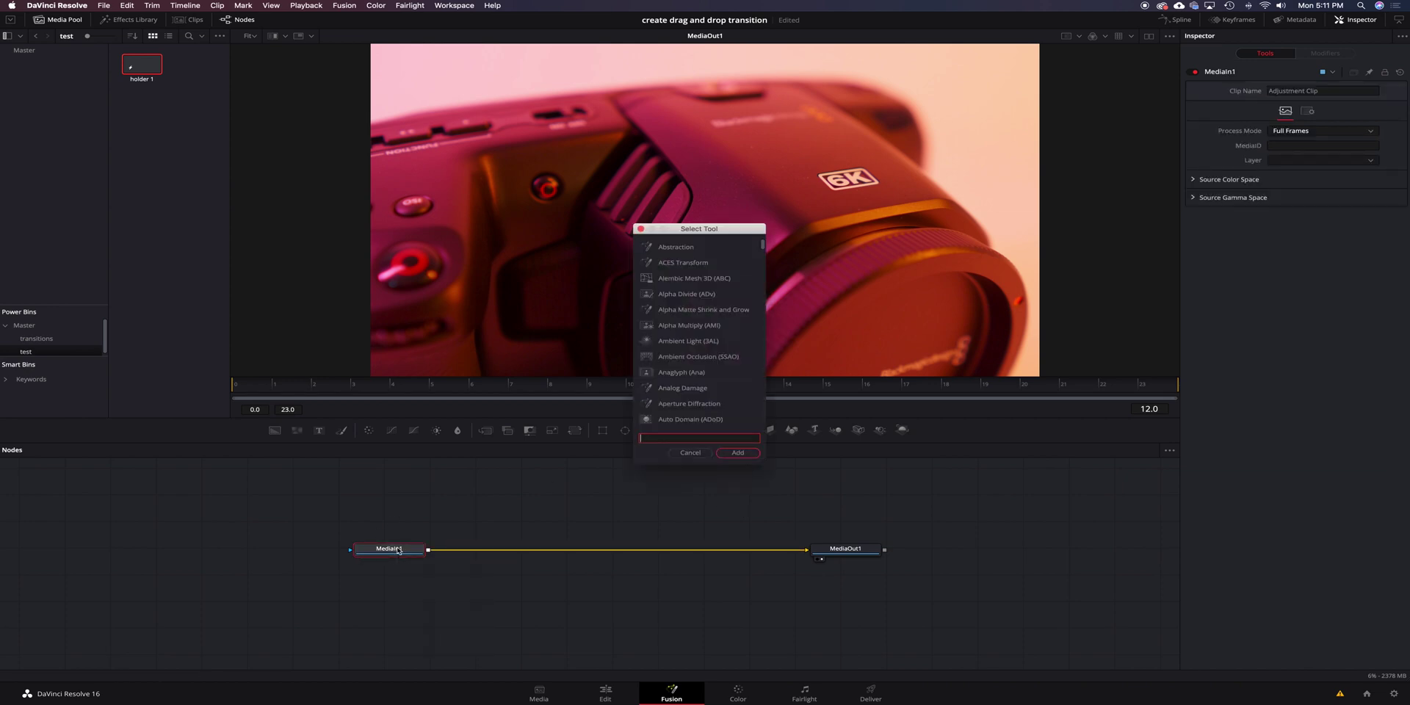
{"action": "type", "text": "trans"}
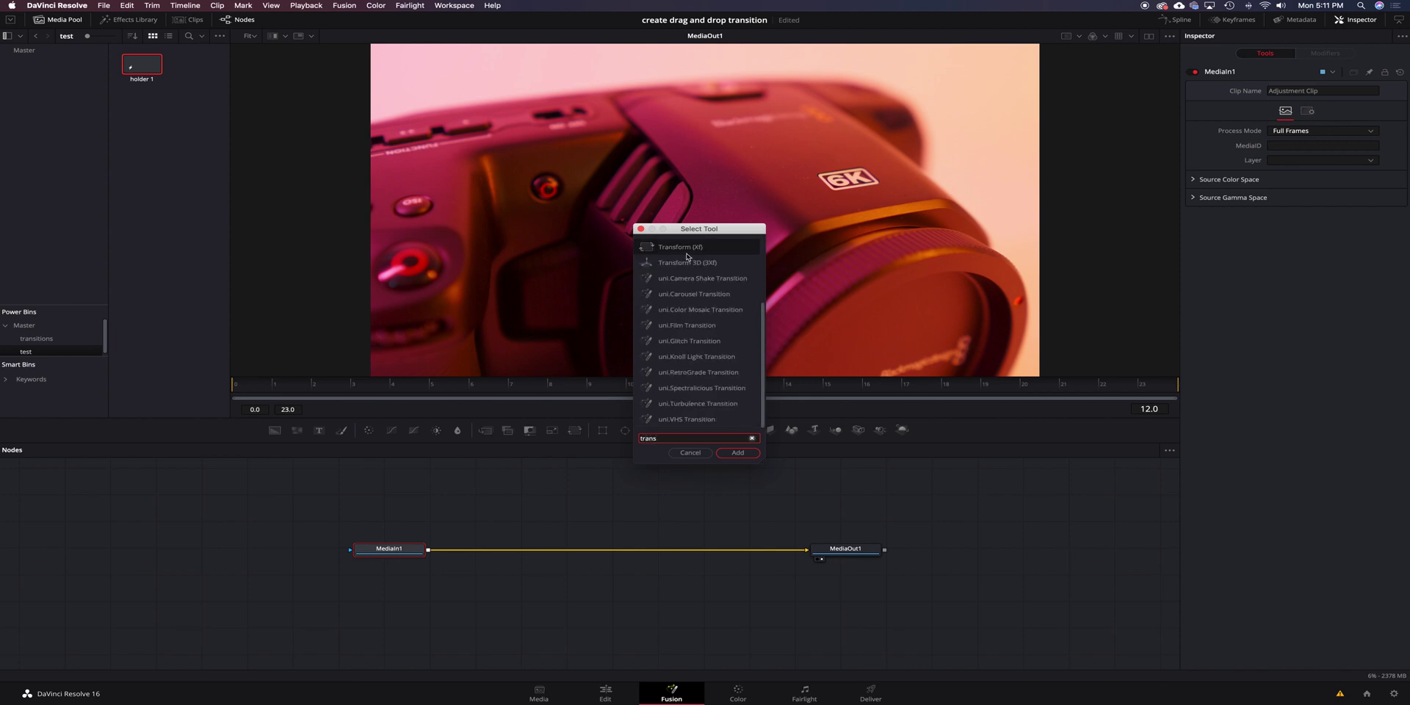
{"action": "type", "text": "form"}
{"action": "left_click", "coordinate": [742, 452]}
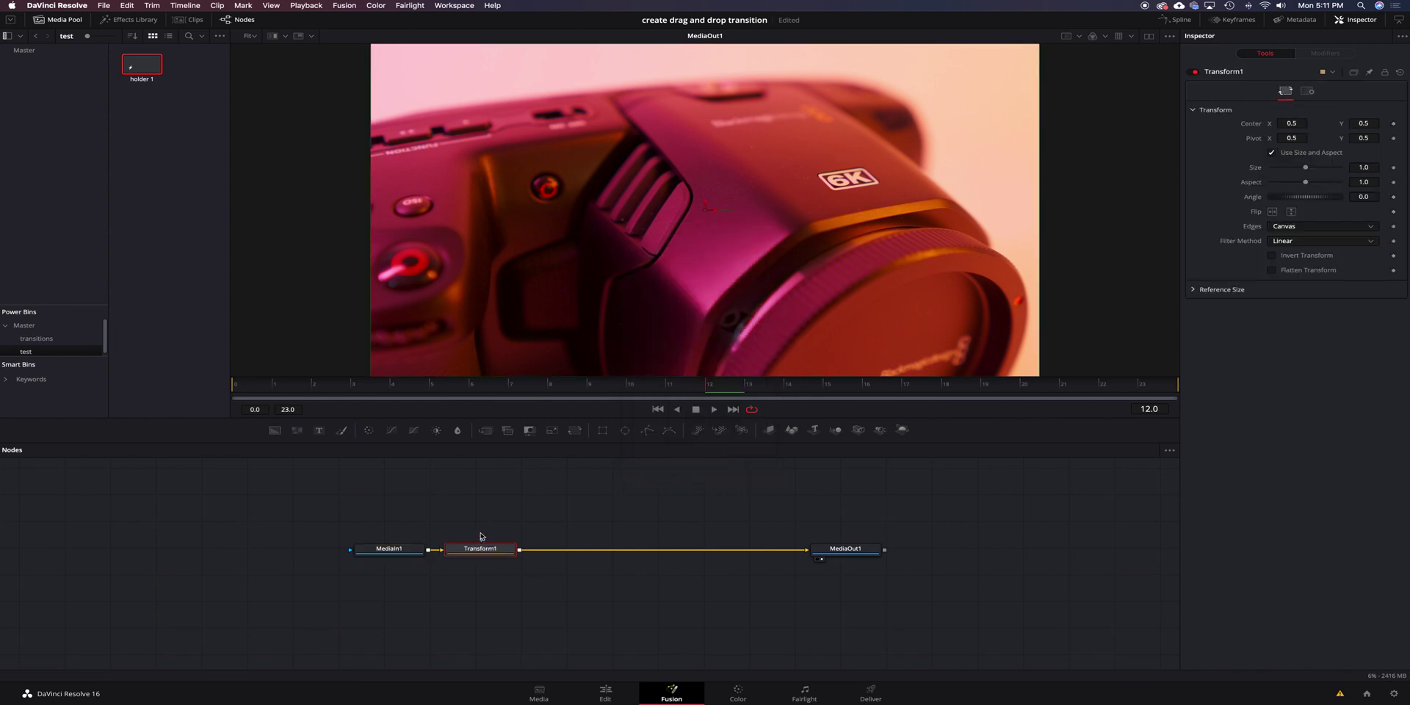
{"action": "left_click_drag", "start_coordinate": [485, 548], "coordinate": [512, 549]}
Step: Keyframe Transform1's Size so it reaches 3.92 at frame 12, zooming in
{"action": "left_click", "coordinate": [669, 389]}
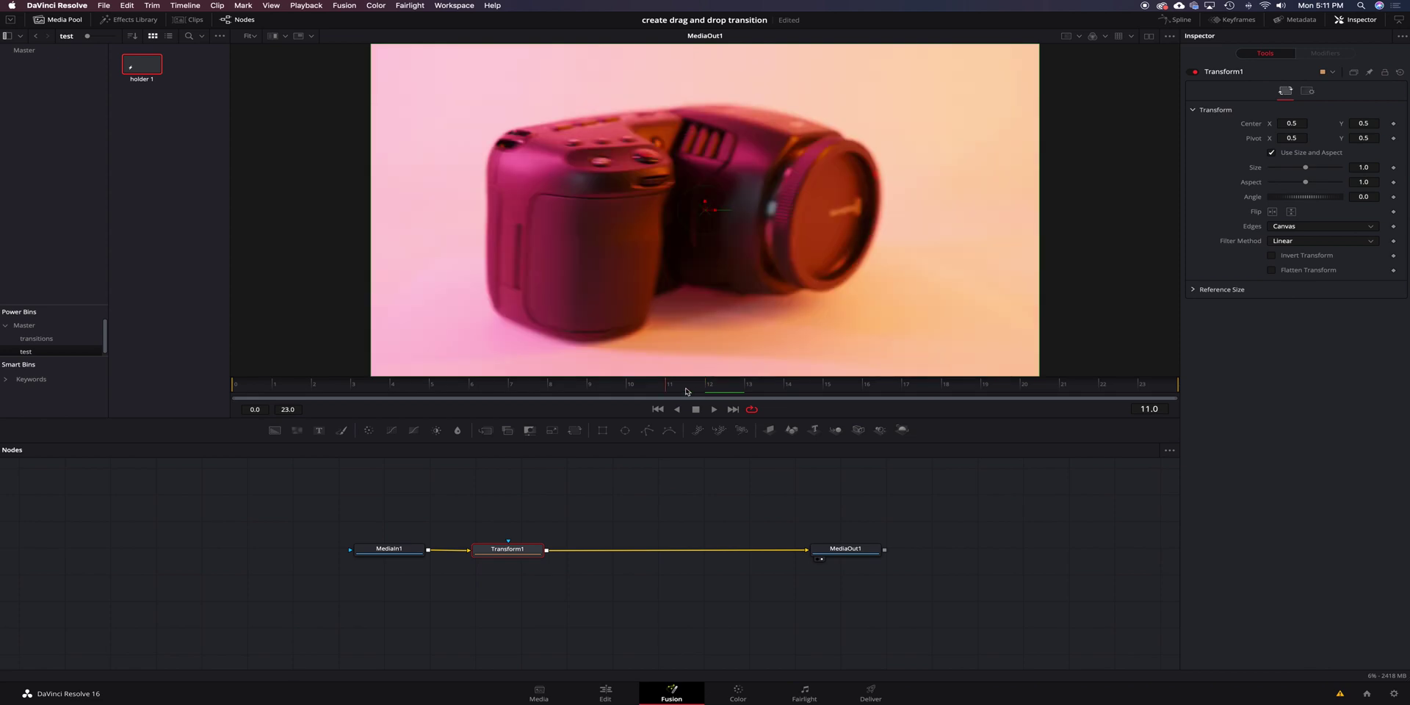
{"action": "left_click_drag", "start_coordinate": [669, 391], "coordinate": [631, 391]}
{"action": "key", "text": "Left"}
{"action": "key", "text": "Left"}
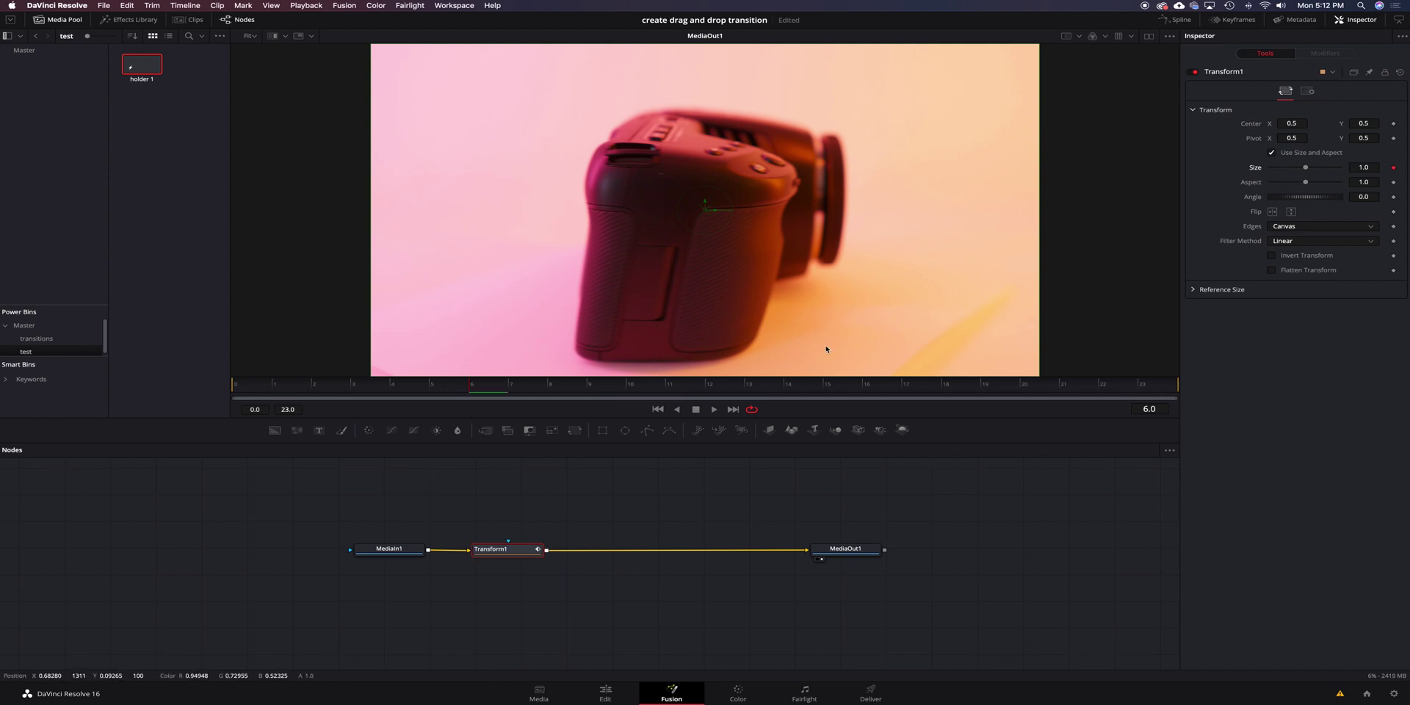
{"action": "key", "text": "space"}
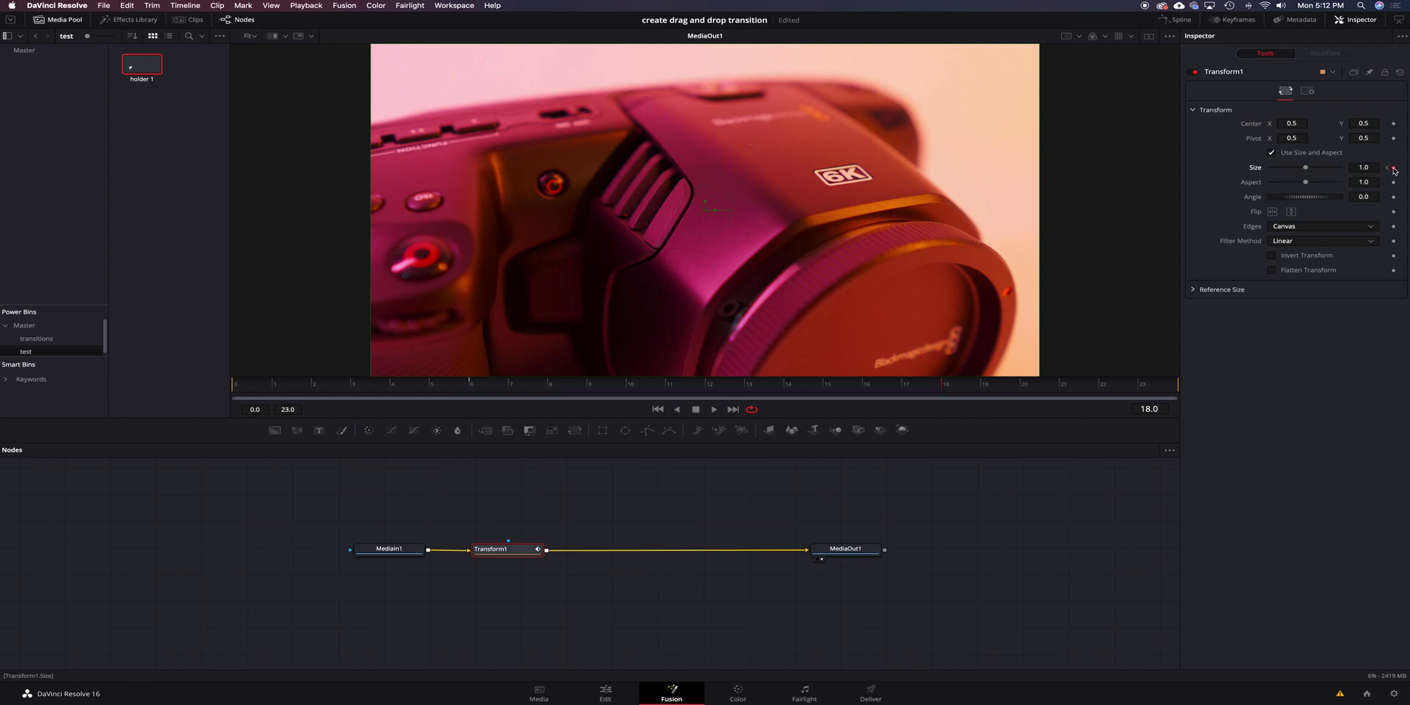
{"action": "key", "text": "j"}
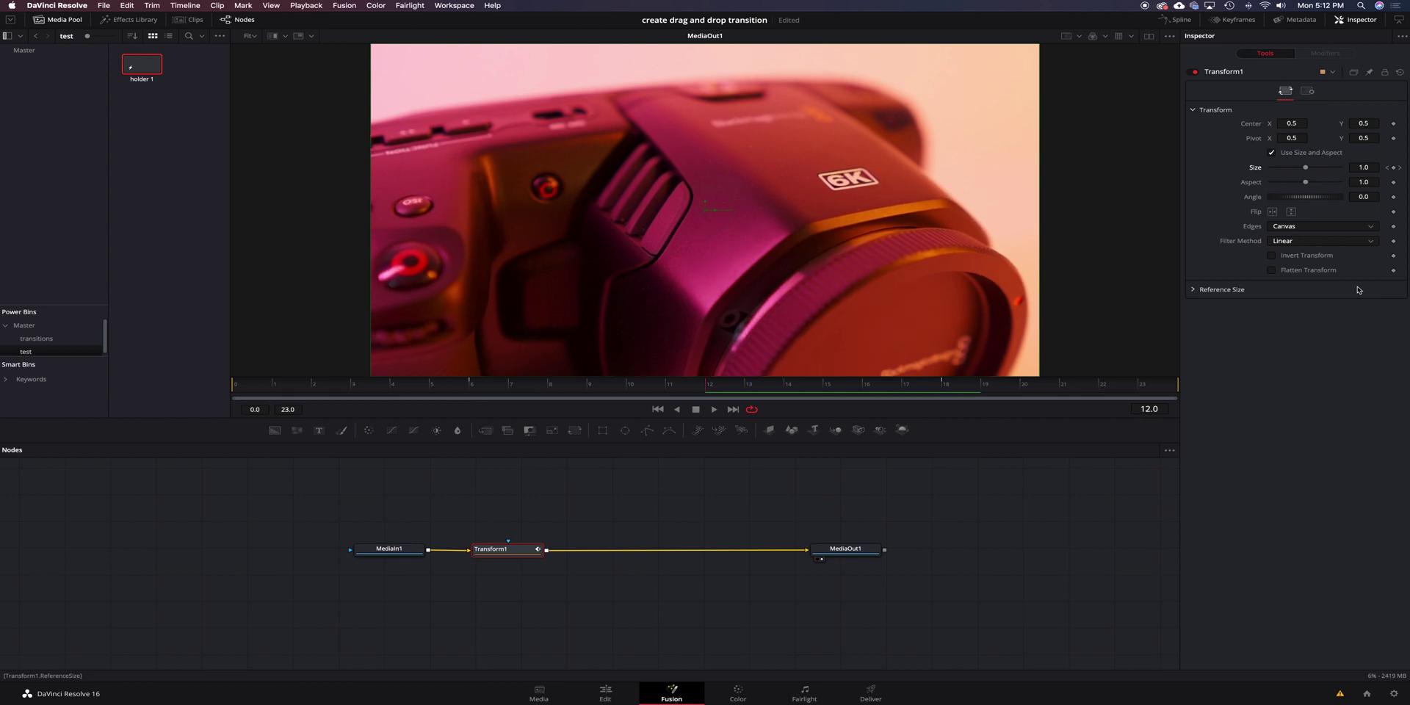
{"action": "key", "text": "Right"}
{"action": "left_click_drag", "start_coordinate": [1307, 169], "coordinate": [1334, 170]}
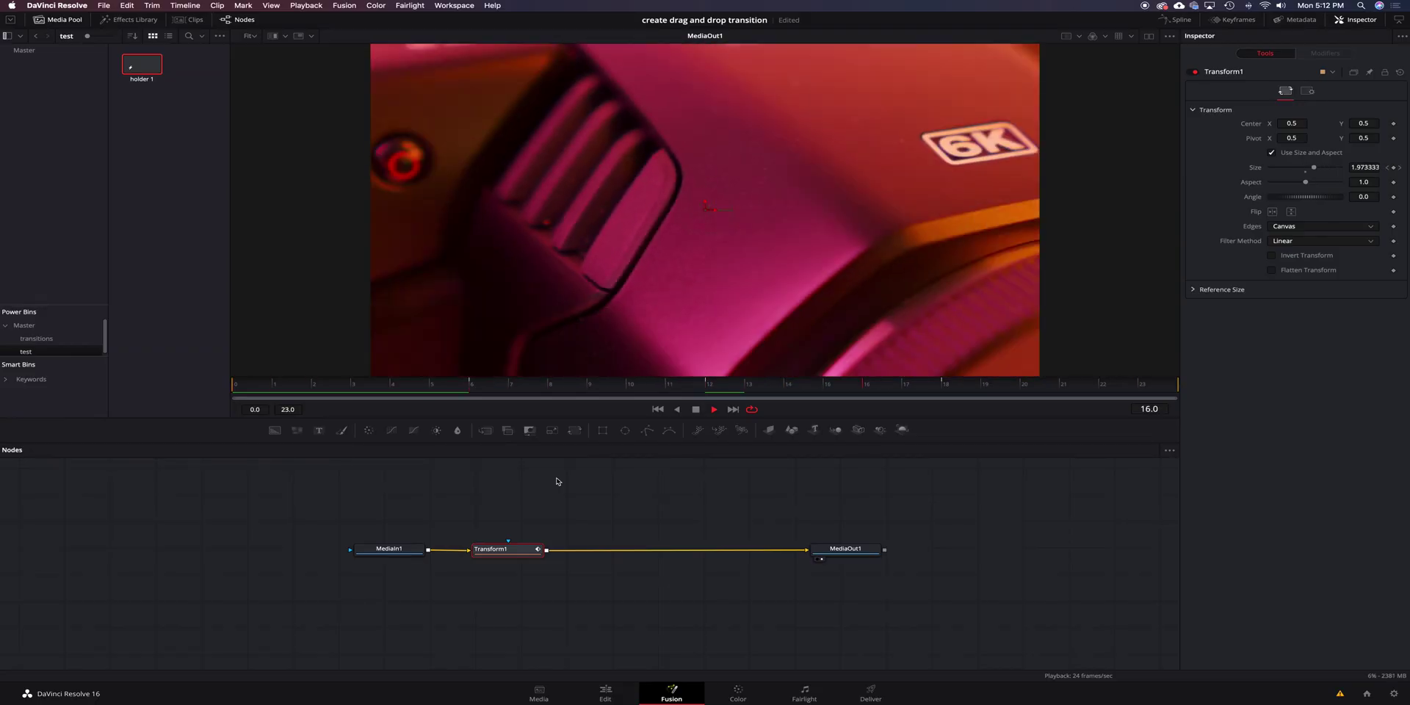
Step: Enable Motion Blur on Transform1 at Quality 3 and preview the zoom on the Edit page
{"action": "key", "text": "space"}
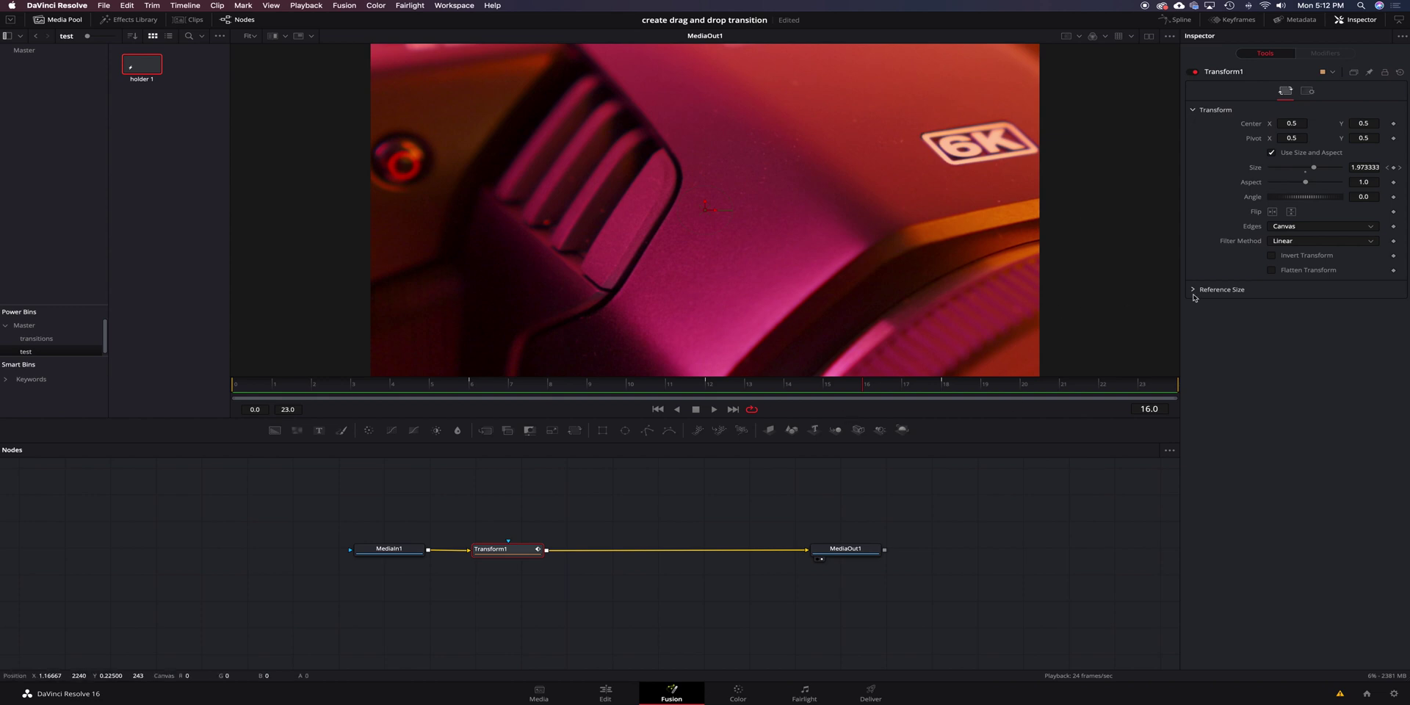
{"action": "left_click", "coordinate": [1308, 93]}
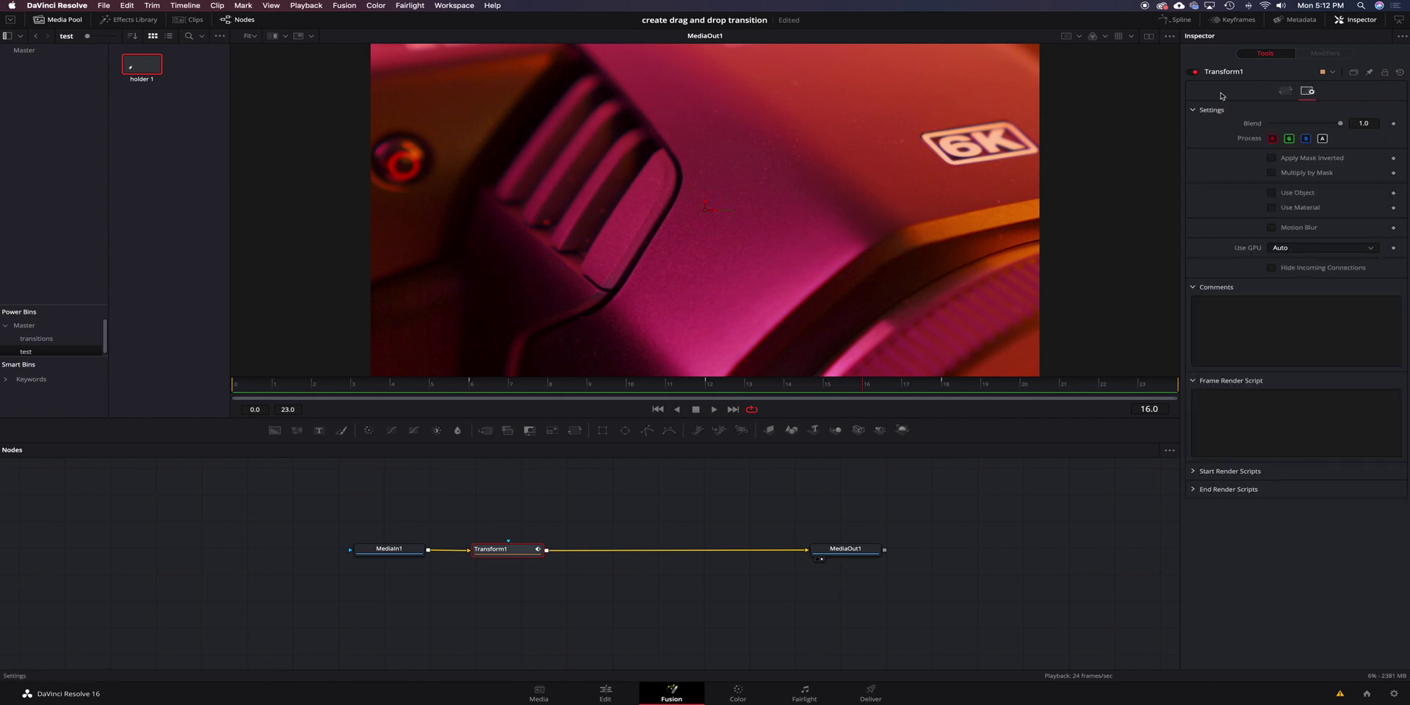
{"action": "left_click", "coordinate": [1272, 228]}
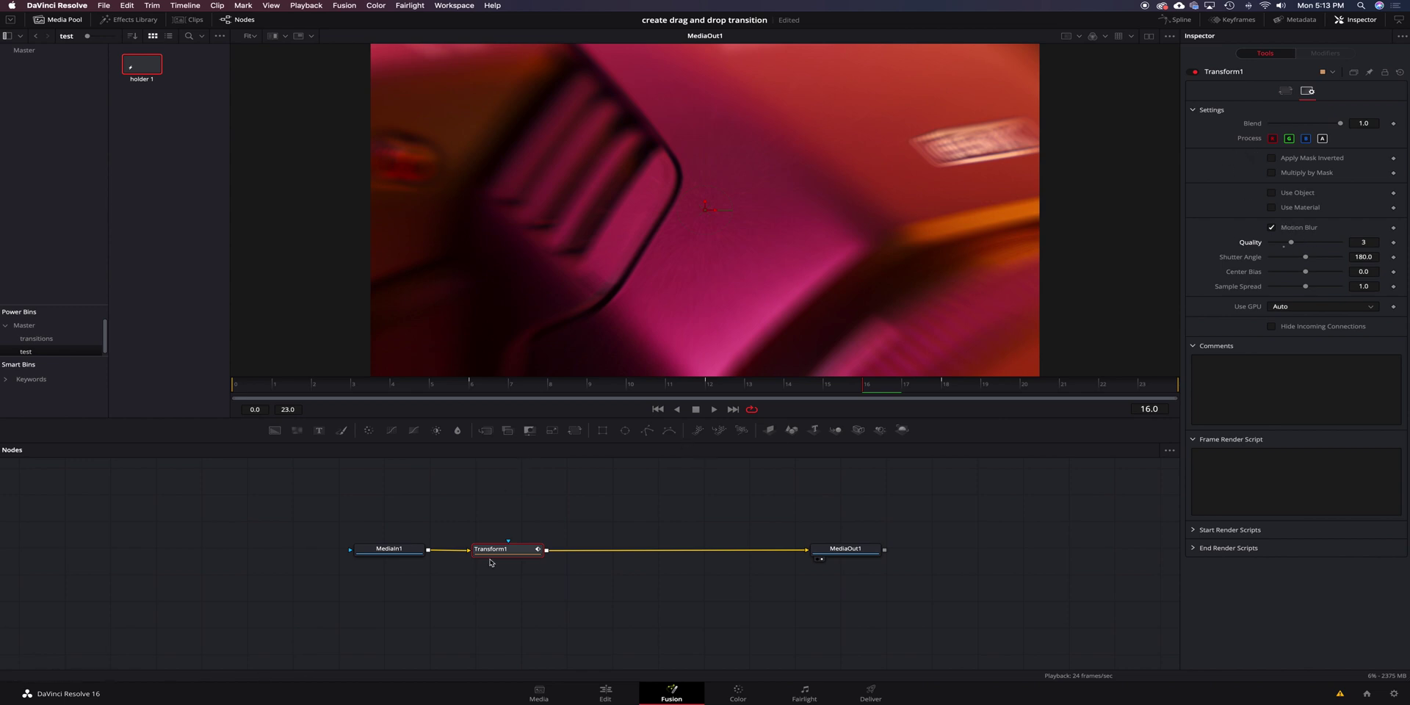
{"action": "left_click", "coordinate": [606, 694]}
{"action": "key", "text": "space"}
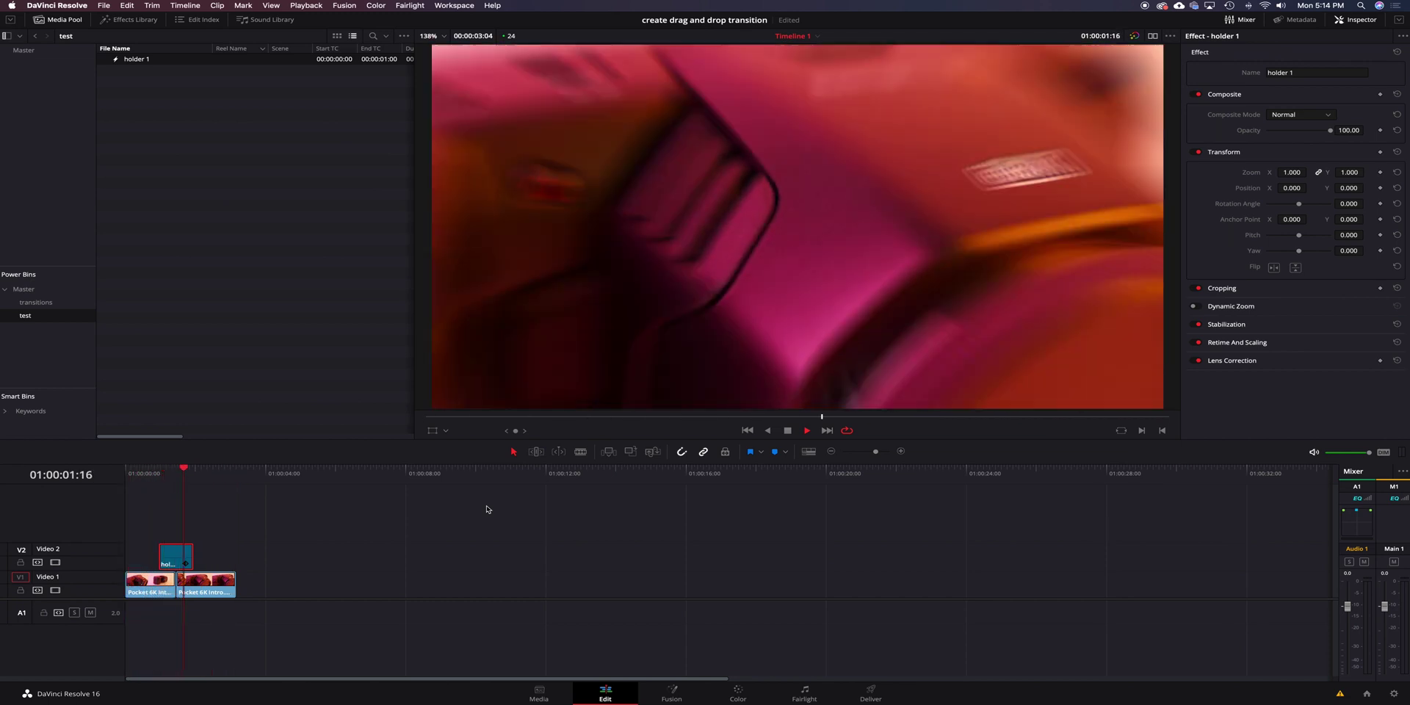
Step: Rename the Video 2 adjustment clip to 'zoom in 24fps *1sec'
{"action": "left_click", "coordinate": [173, 561]}
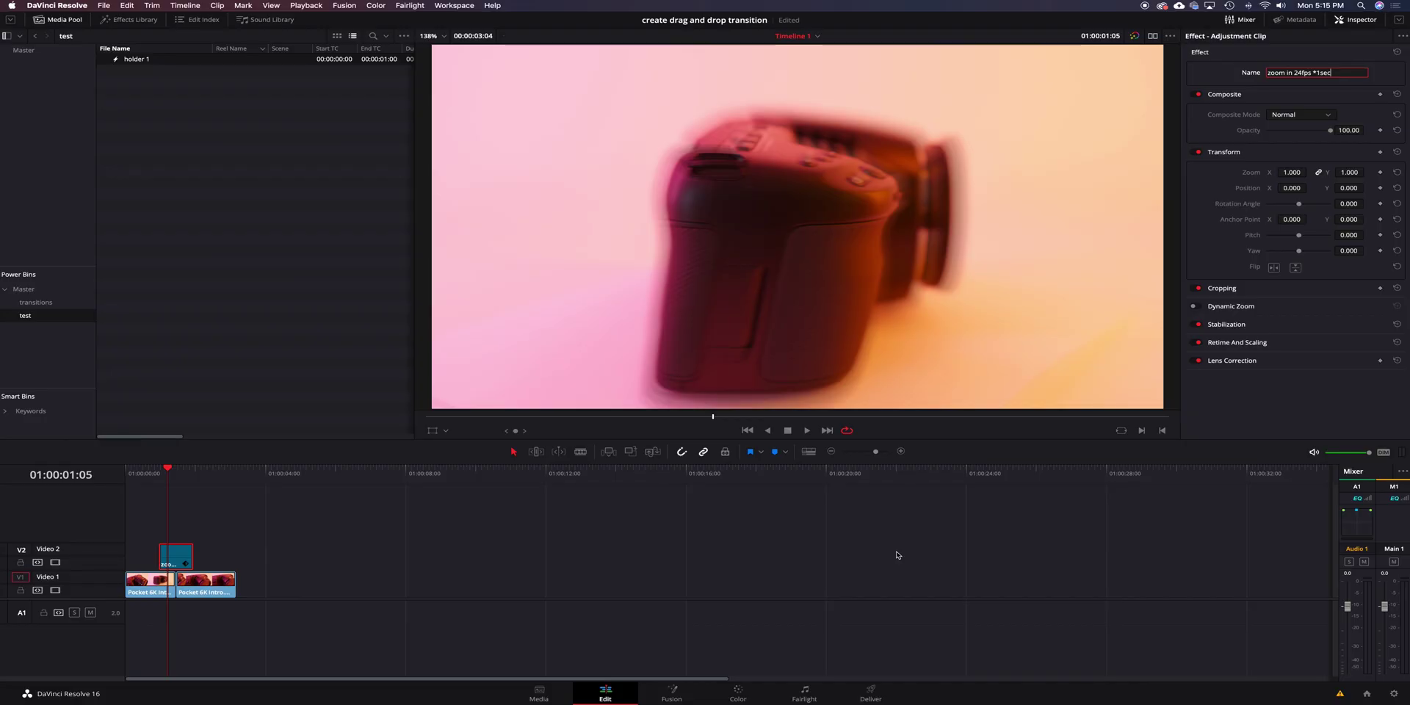
{"action": "key", "text": "Return"}
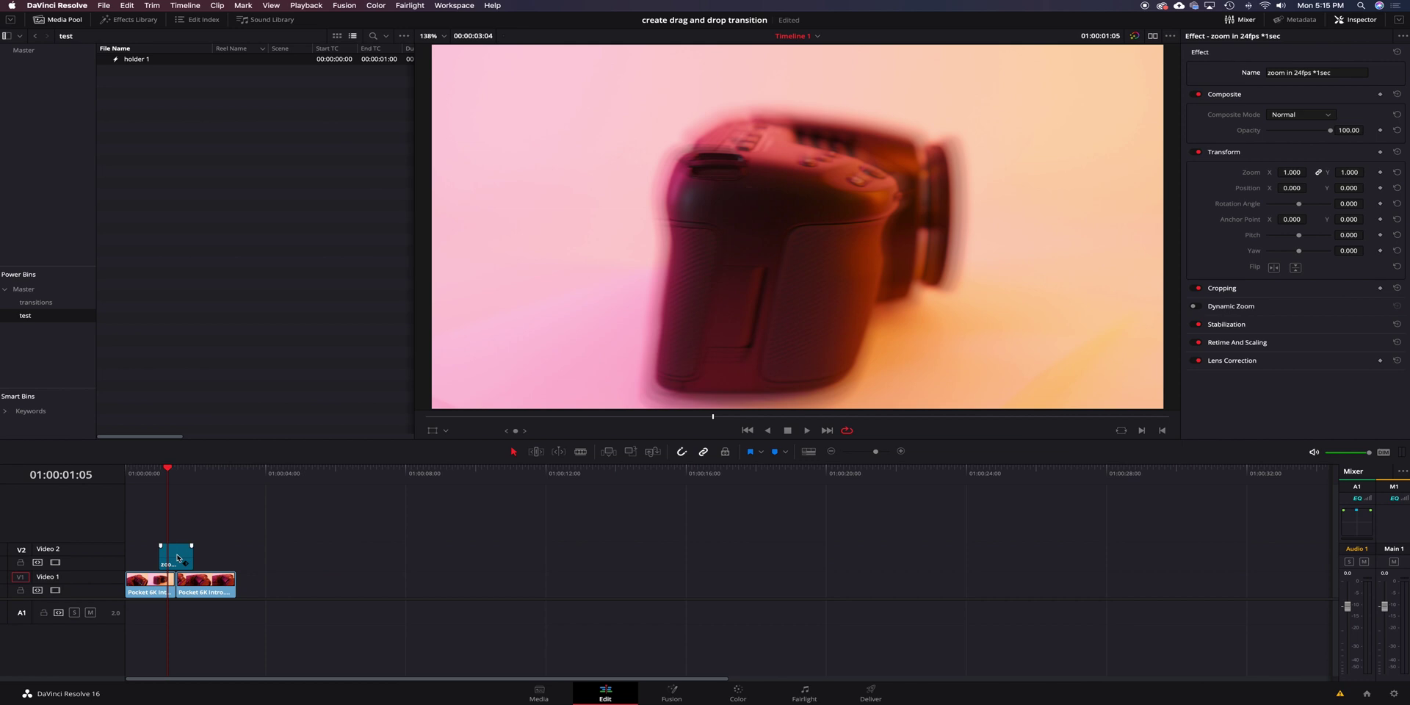
Step: Save the 'zoom in 24fps *1sec' clip into the test Power Bin and place it back on Video 2
{"action": "left_click_drag", "start_coordinate": [177, 557], "coordinate": [226, 136]}
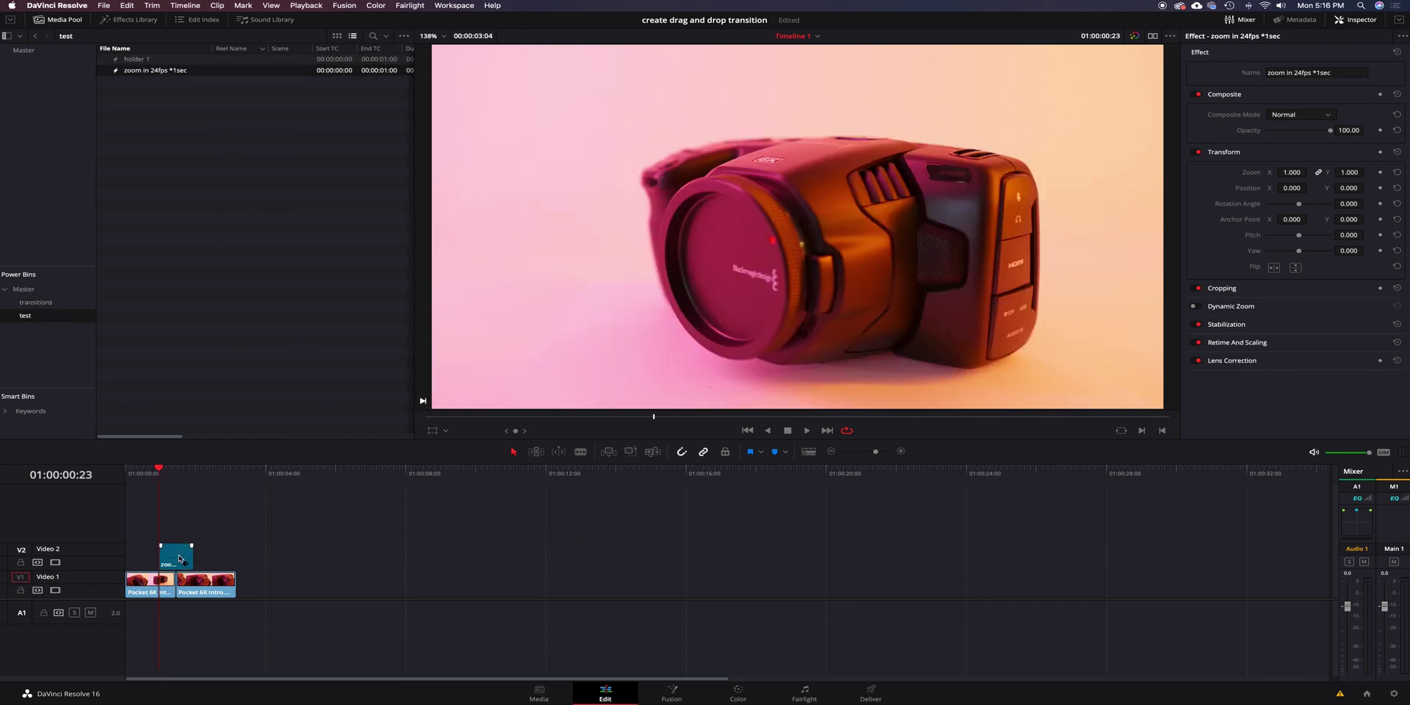
{"action": "key", "text": "Delete"}
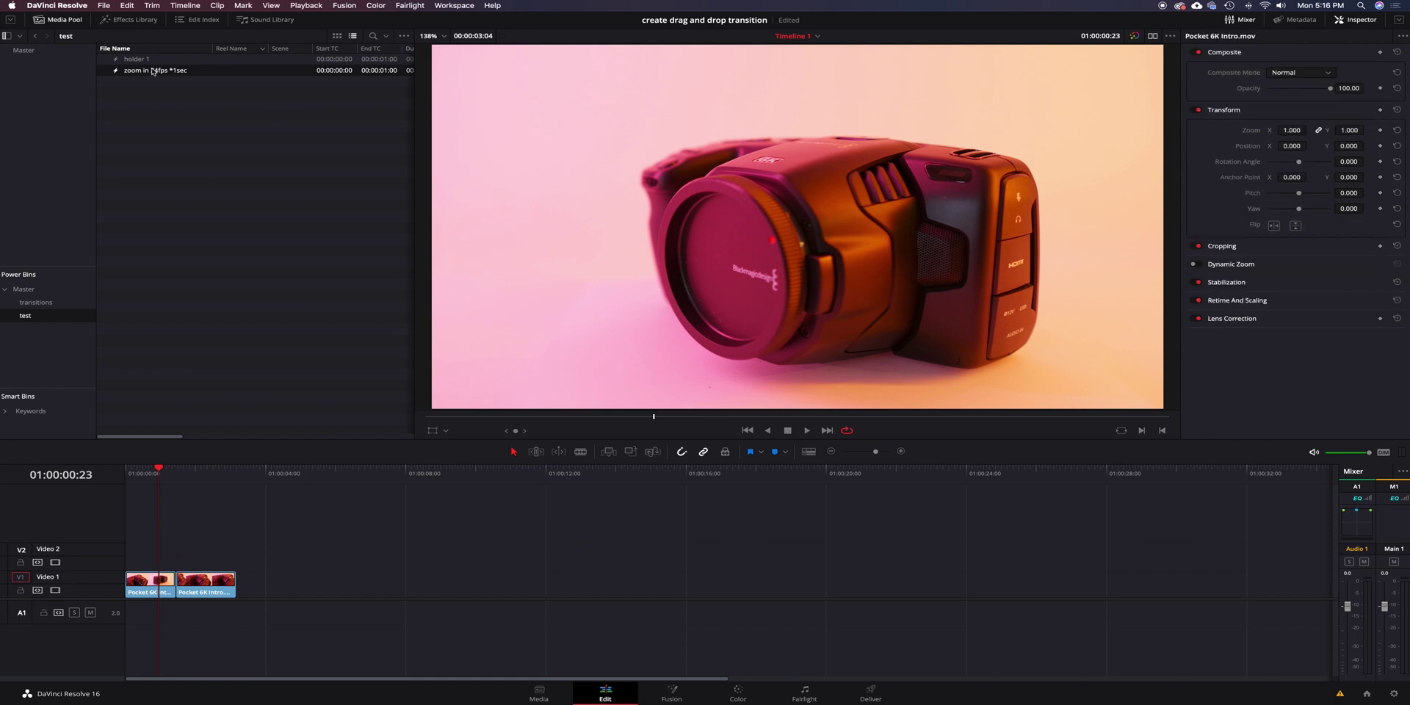
{"action": "left_click_drag", "start_coordinate": [159, 81], "coordinate": [173, 556]}
Step: Duplicate the two Video 1 clips later on the timeline and drop the zoom effect over their cut
{"action": "left_click_drag", "start_coordinate": [254, 594], "coordinate": [152, 596]}
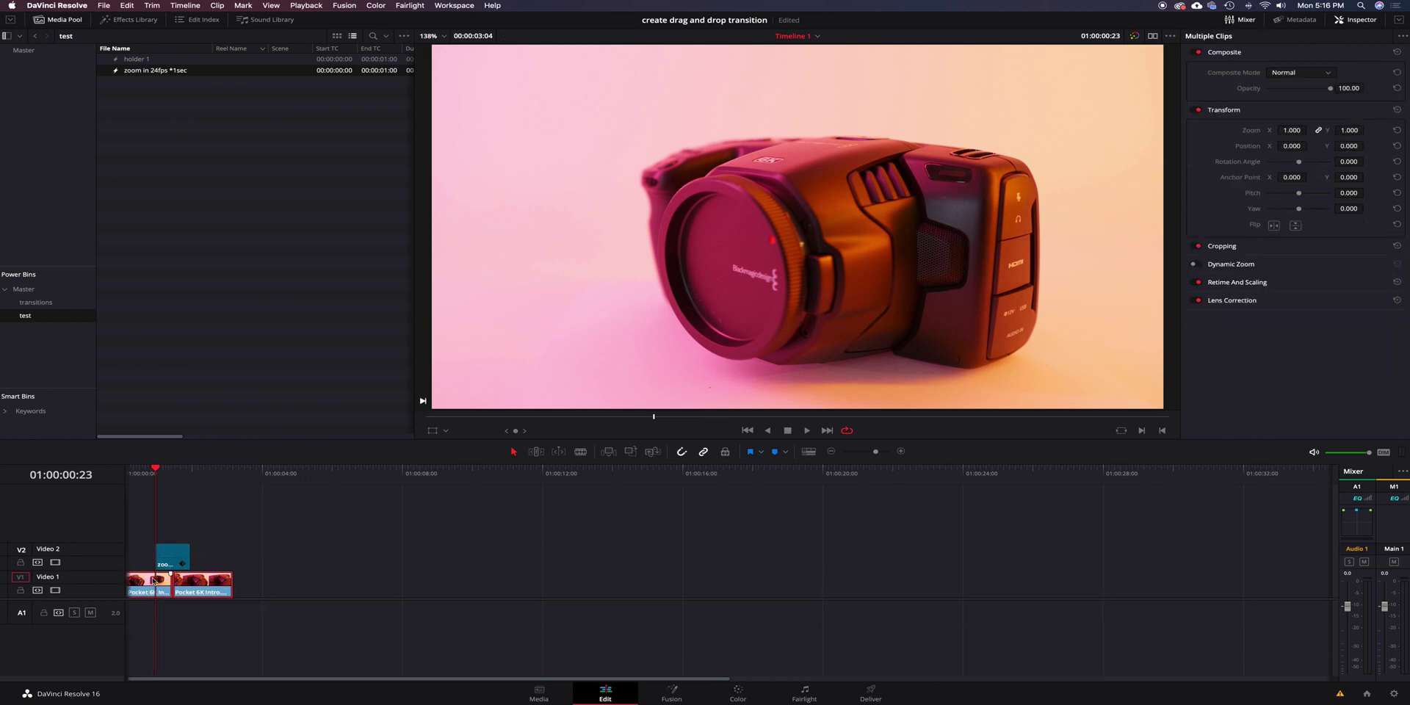
{"action": "left_click_drag", "start_coordinate": [239, 580], "coordinate": [408, 580]}
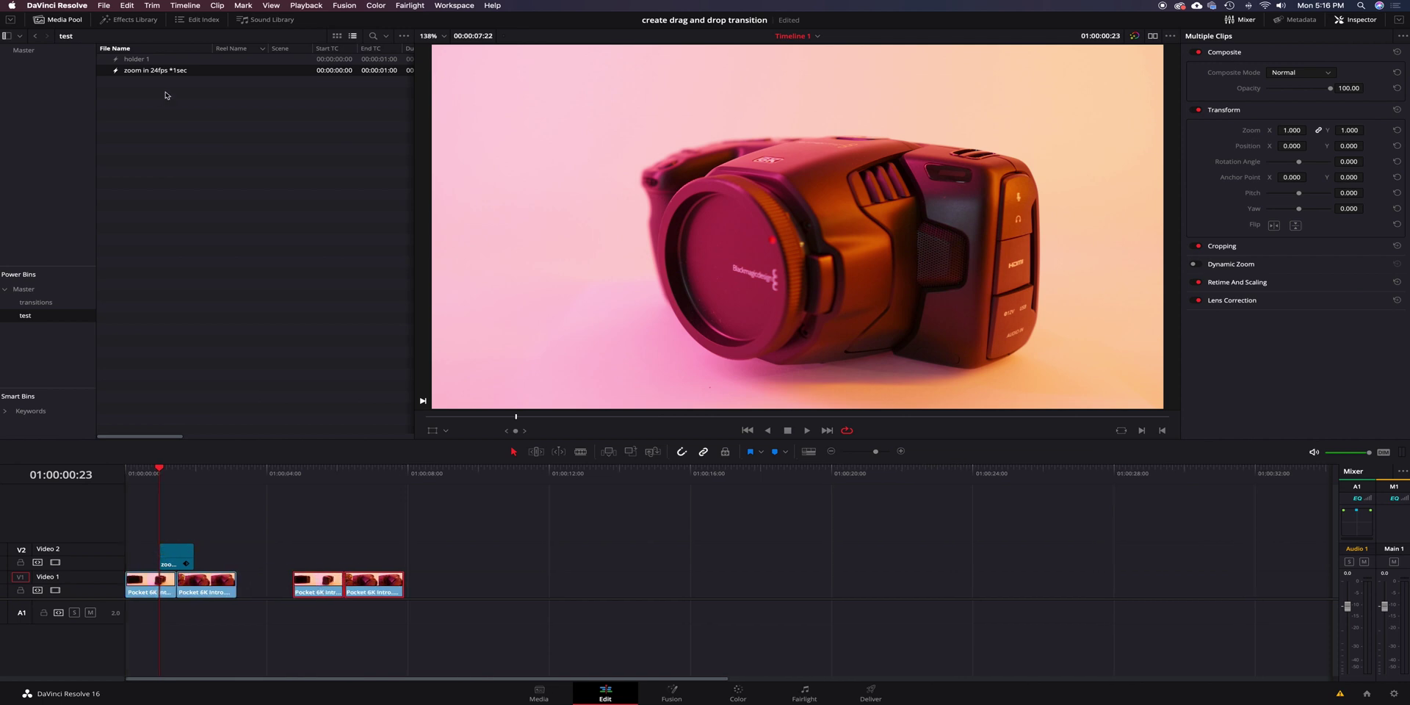
{"action": "left_click_drag", "start_coordinate": [227, 167], "coordinate": [327, 558]}
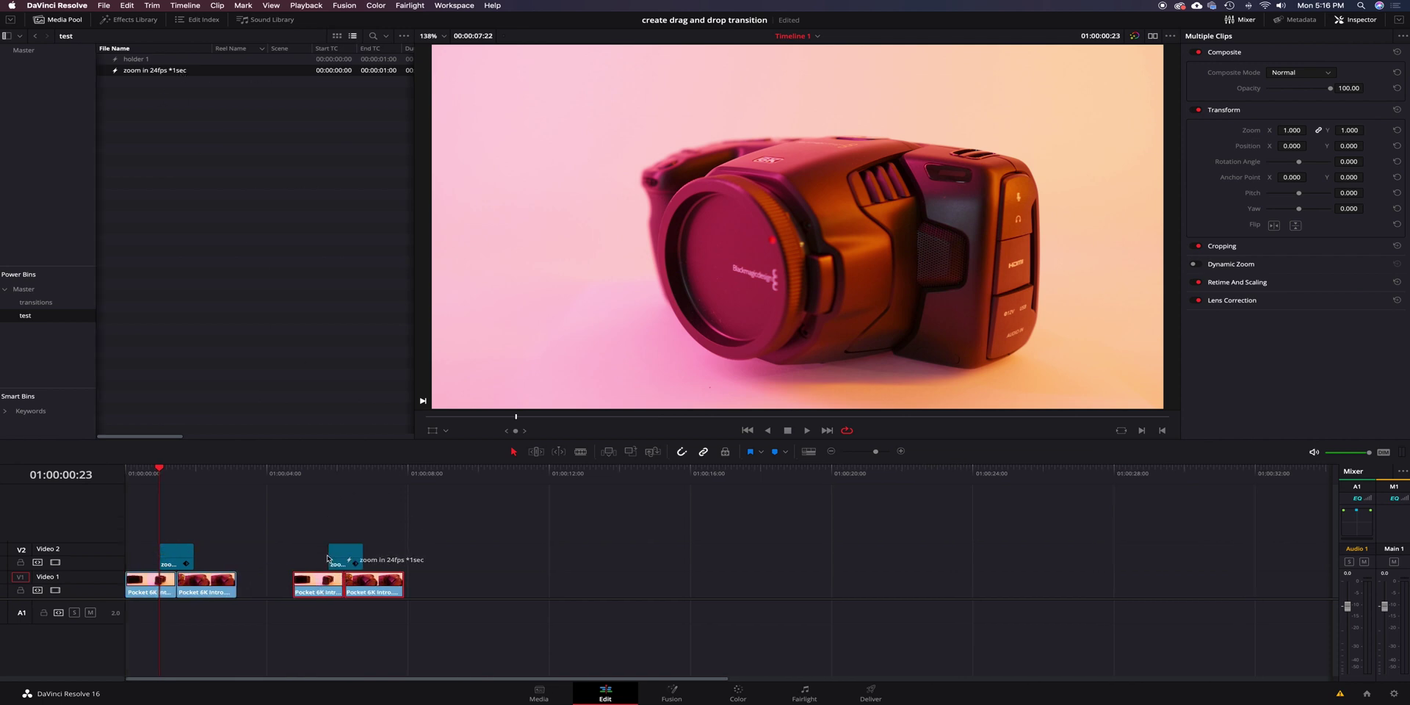